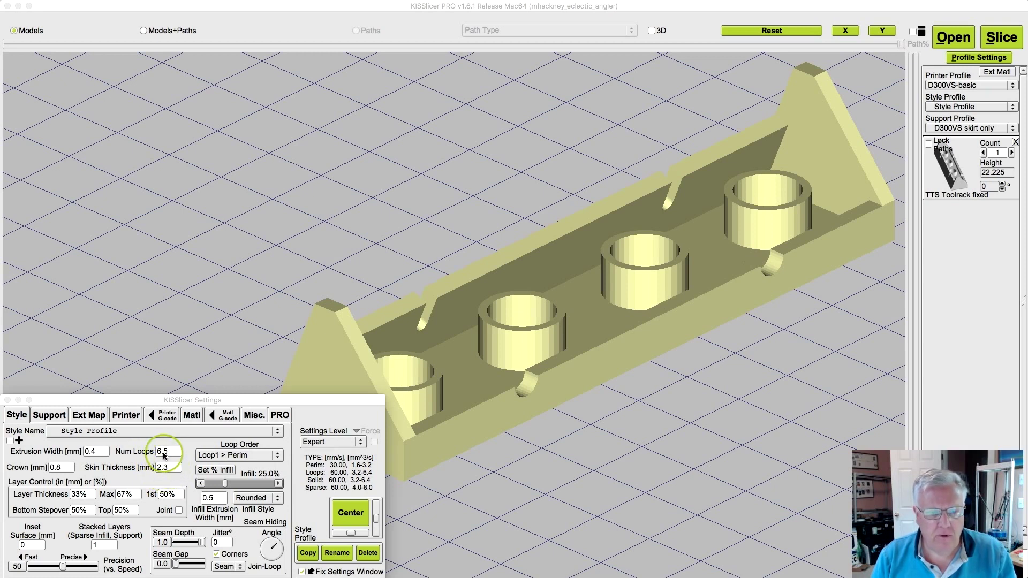
- Set the style profile's number of loops to 3.5 and its skin thickness to 0.8 mm
left_click(155, 452)
key("Delete")
type("3")
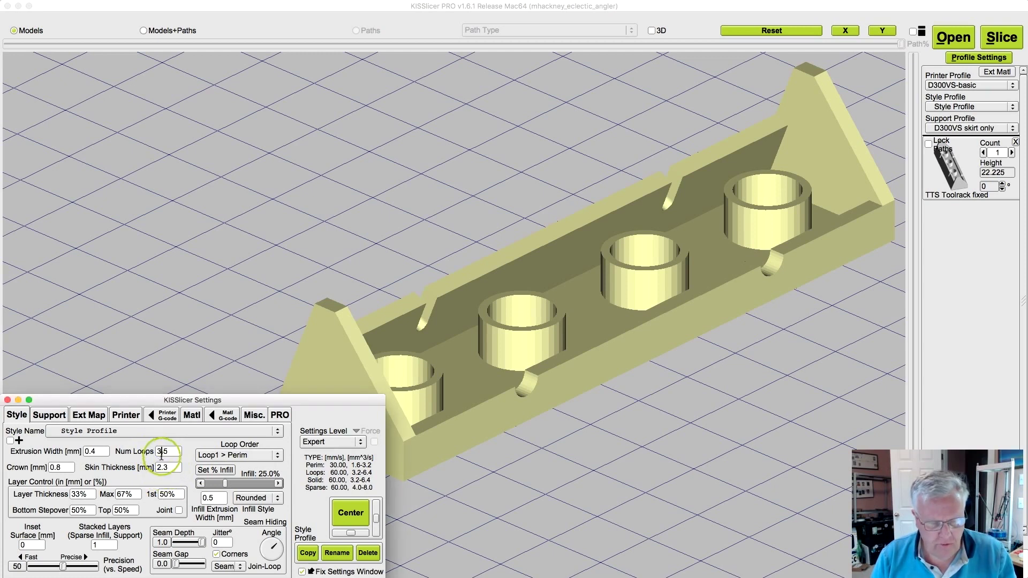
key("Tab")
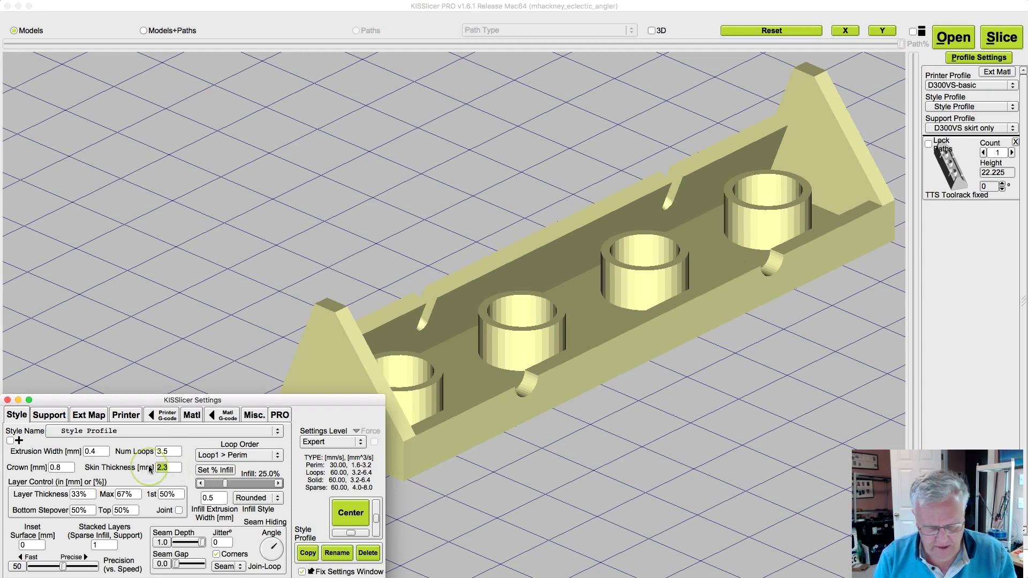
type(".8")
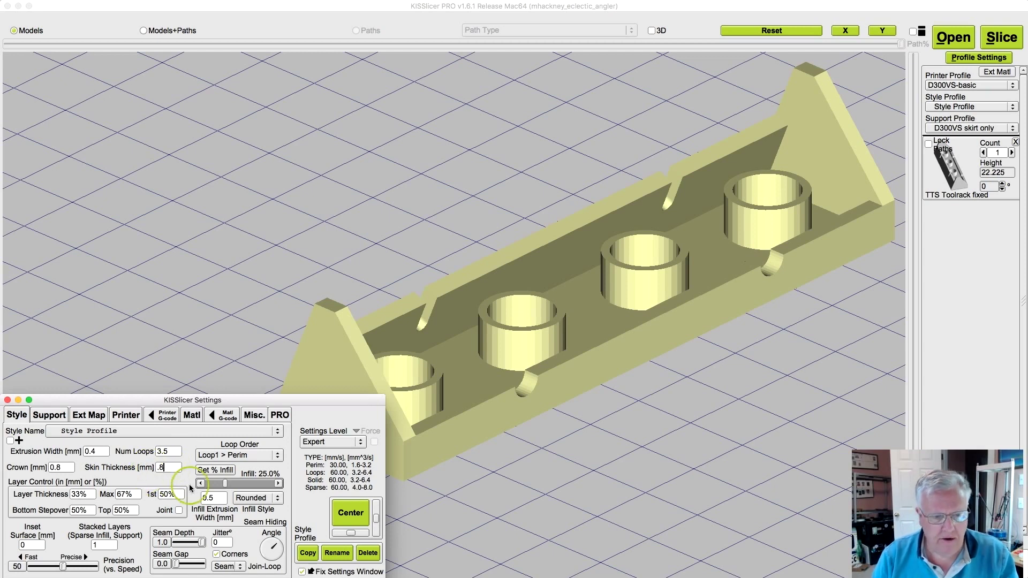
- Set the infill to 10% with the Straight infill style and slice the model
left_click(278, 483)
left_click(278, 483)
left_click(279, 483)
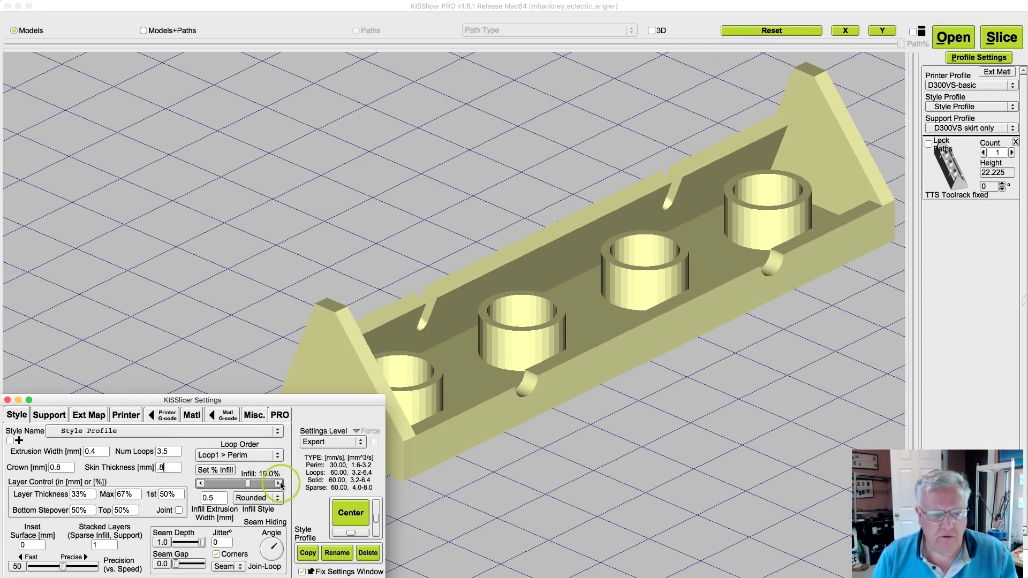
left_click(263, 498)
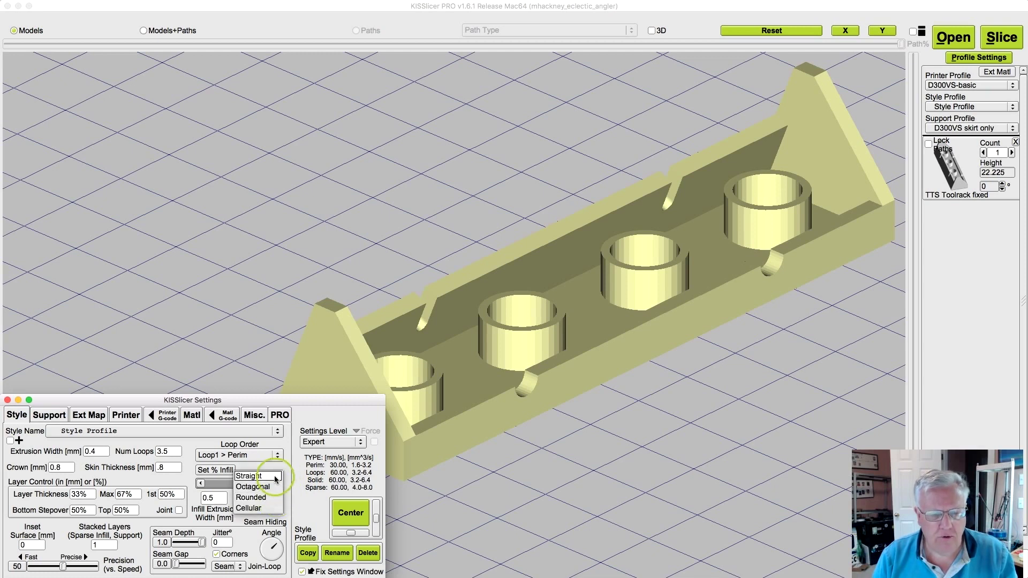
left_click(265, 479)
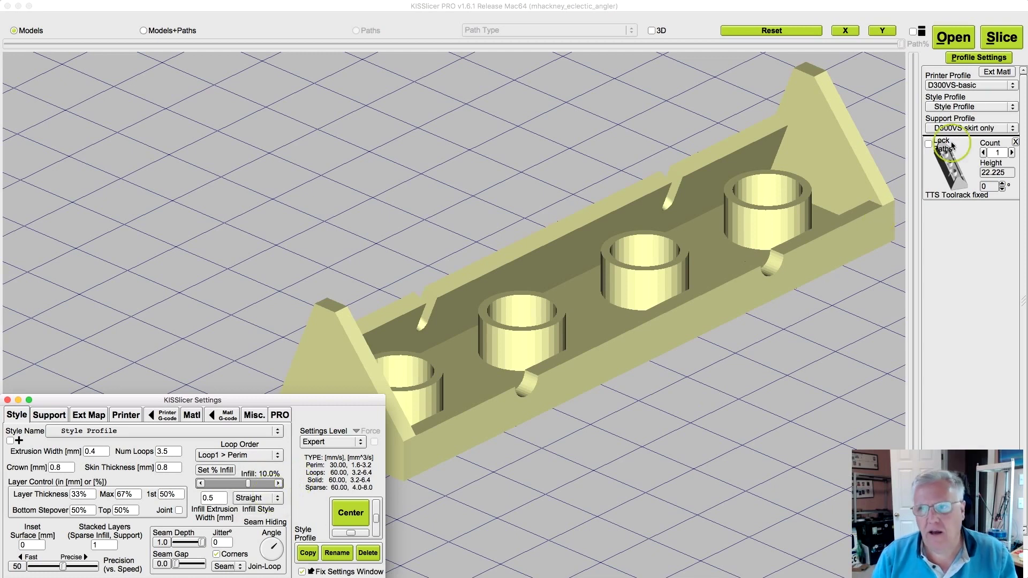
left_click(998, 36)
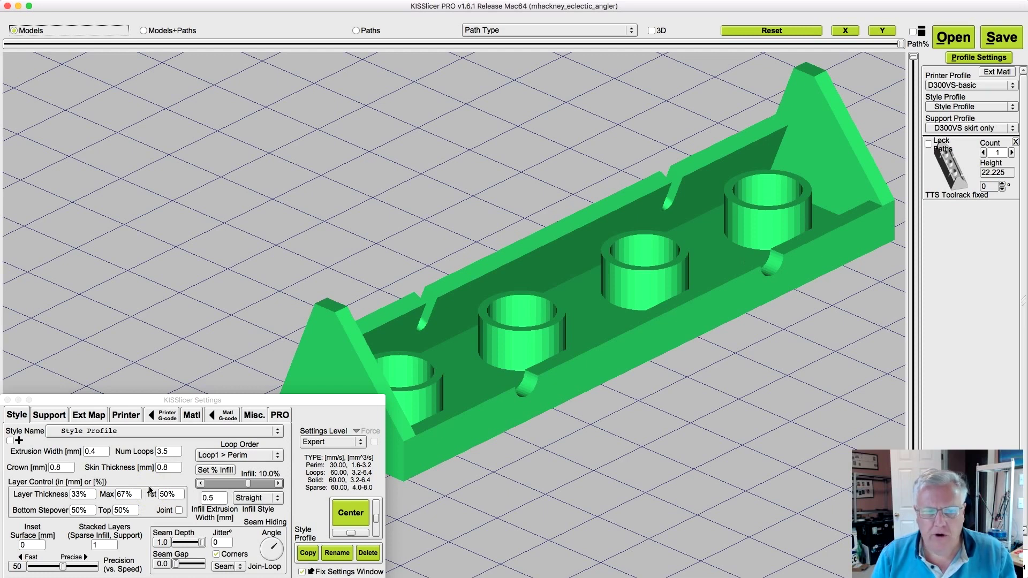
- Load the "D300VS normal rounded infill" style profile
left_click(121, 432)
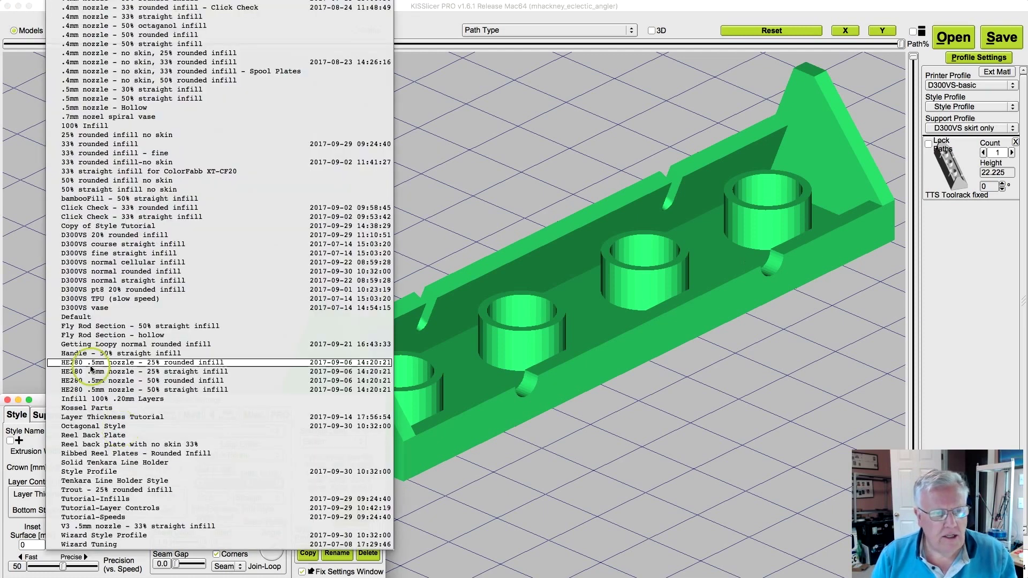
left_click(162, 272)
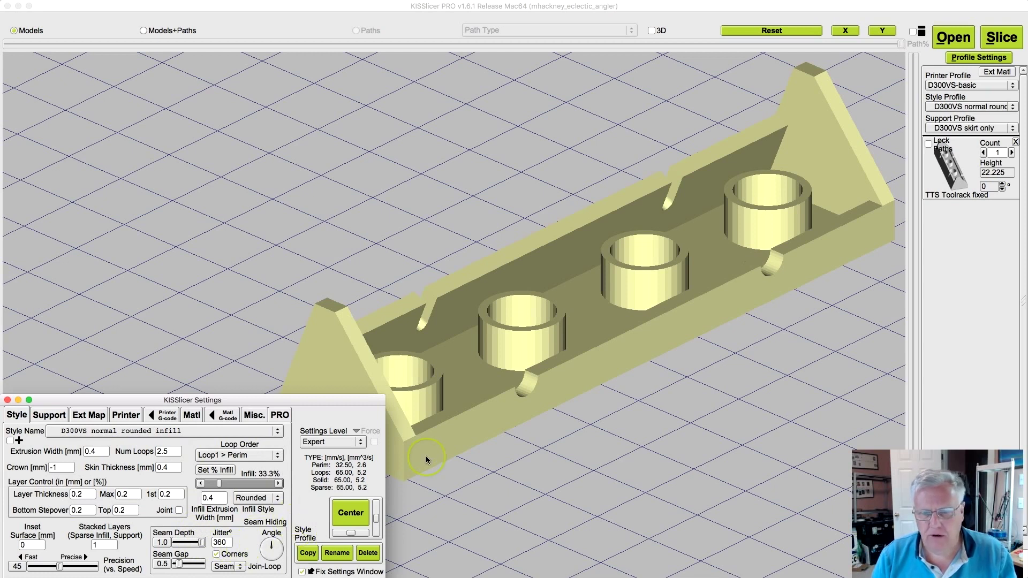
left_click(160, 436)
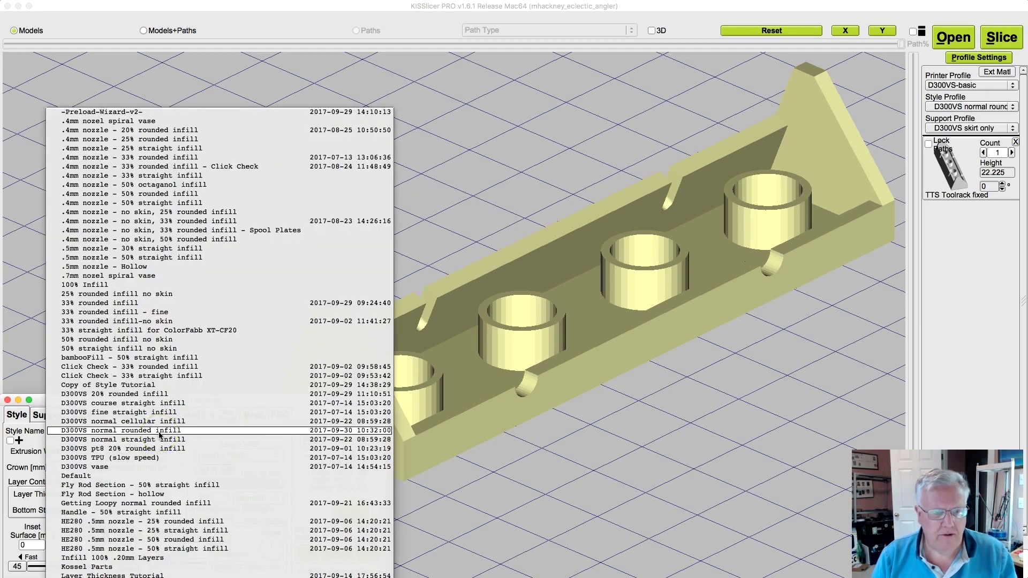
left_click(160, 435)
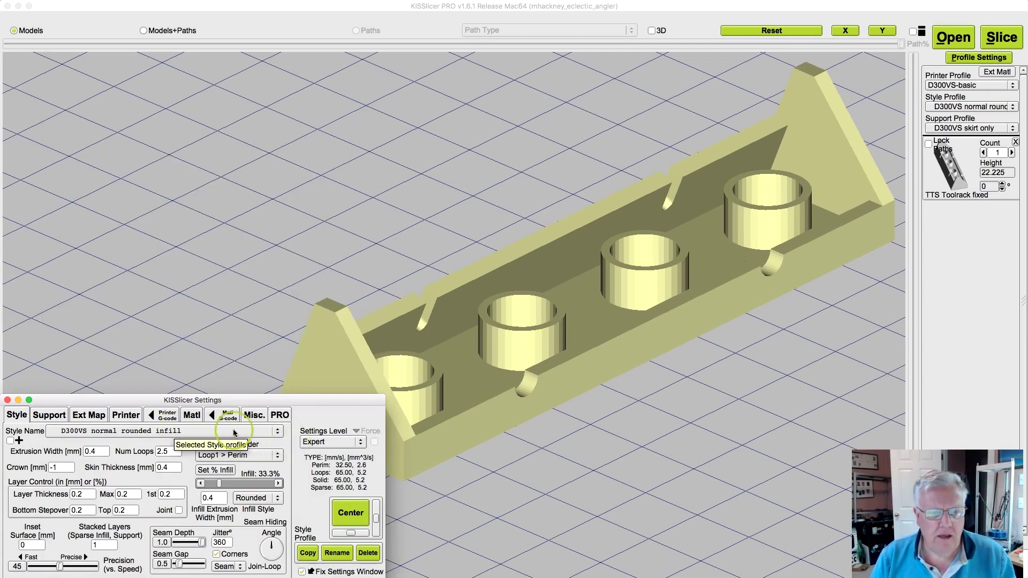
left_click(290, 443)
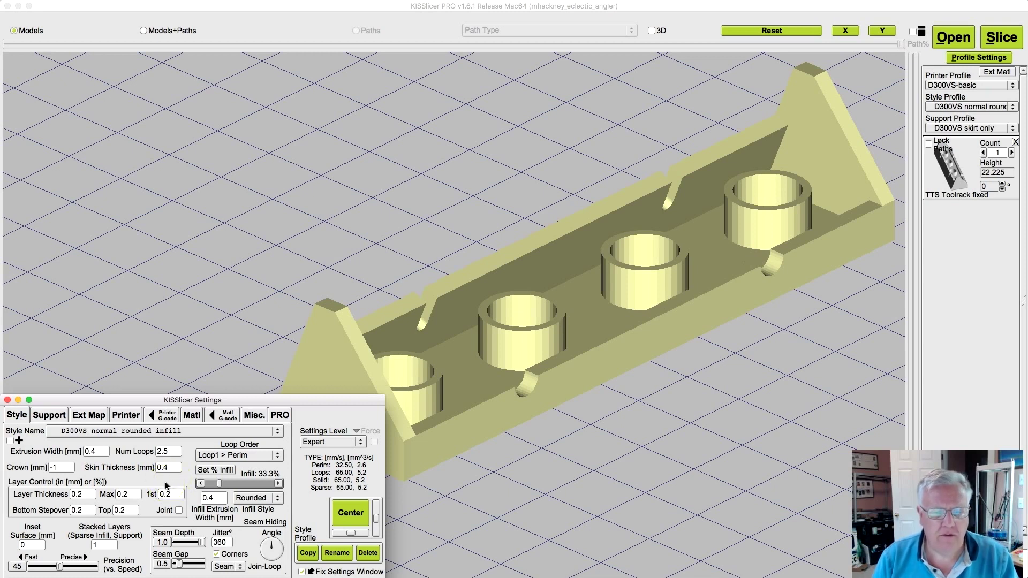
left_click(395, 452)
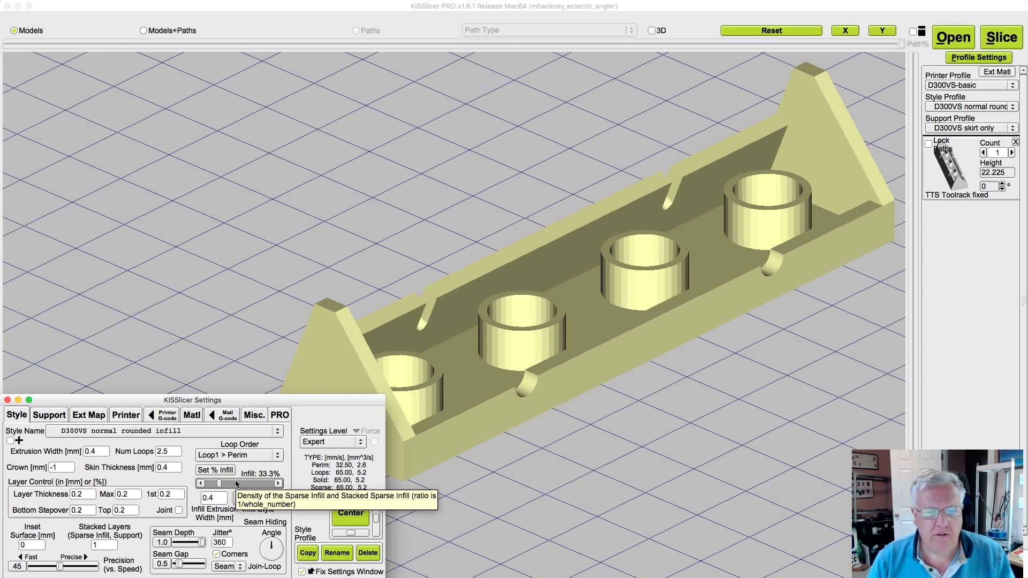
left_click(135, 476)
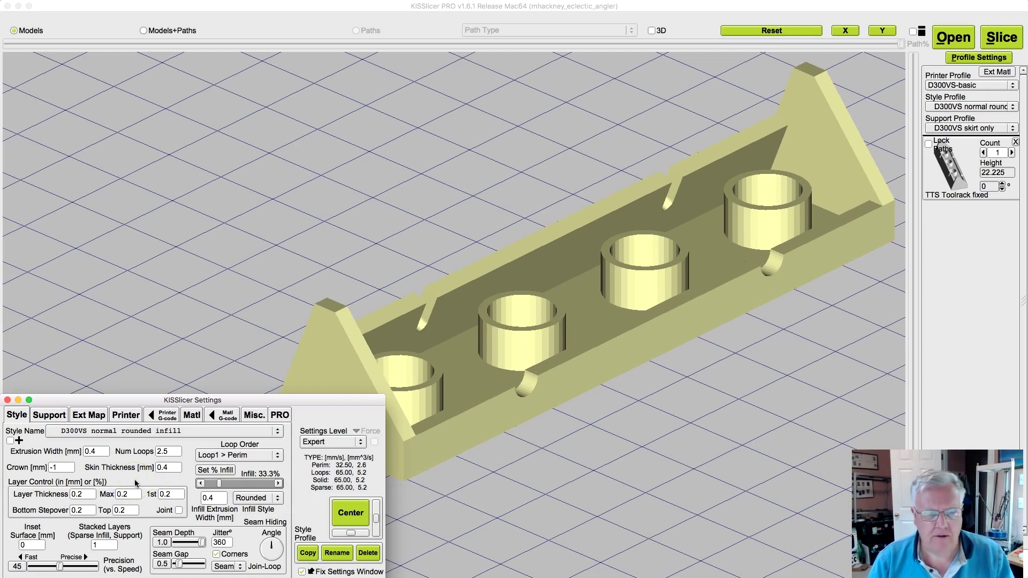
- Close the profile settings window and switch to the KISSlicer 1.6 folder in Finder
left_click(7, 400)
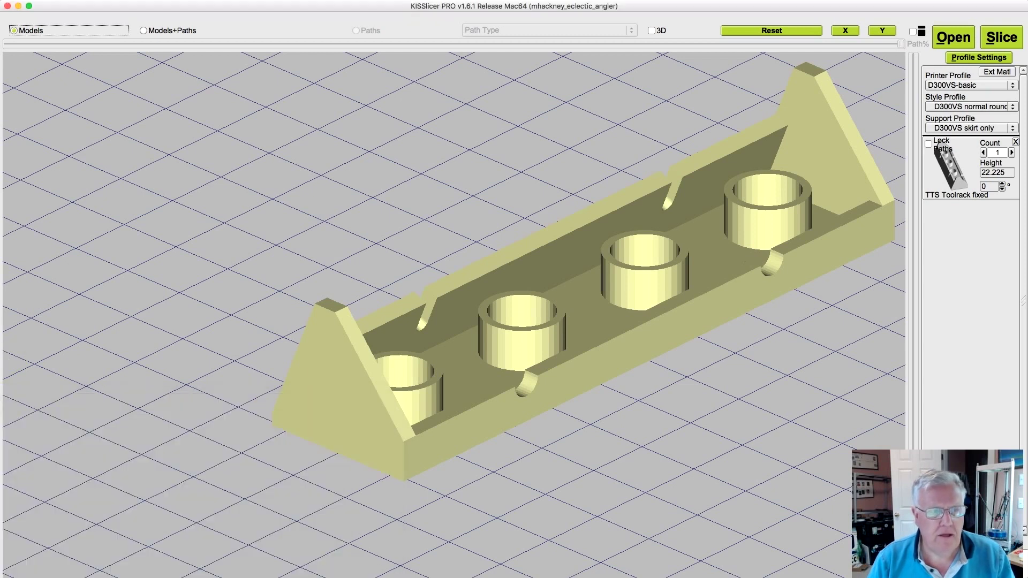
left_click(8, 5)
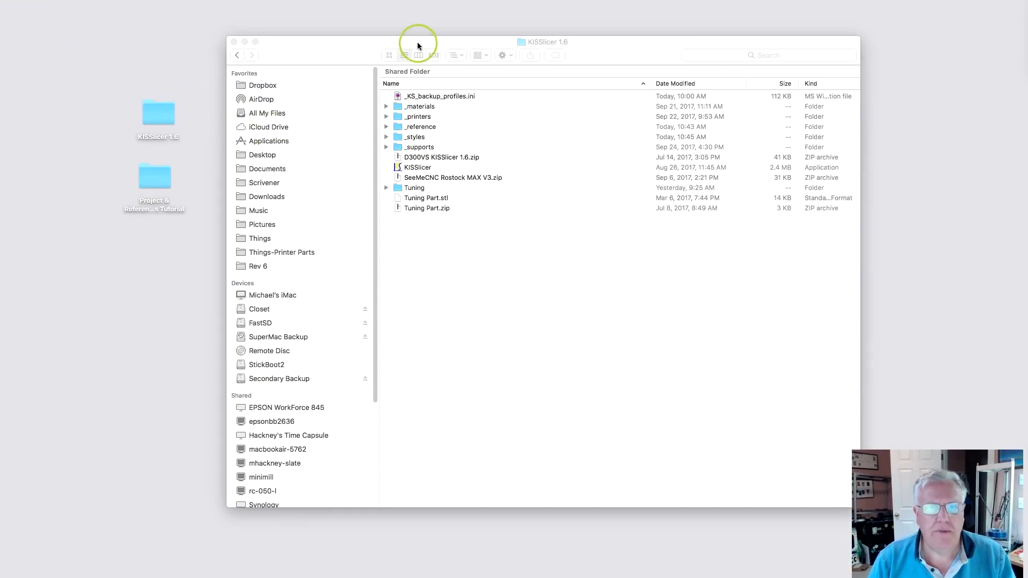
left_click_drag(418, 45, 407, 46)
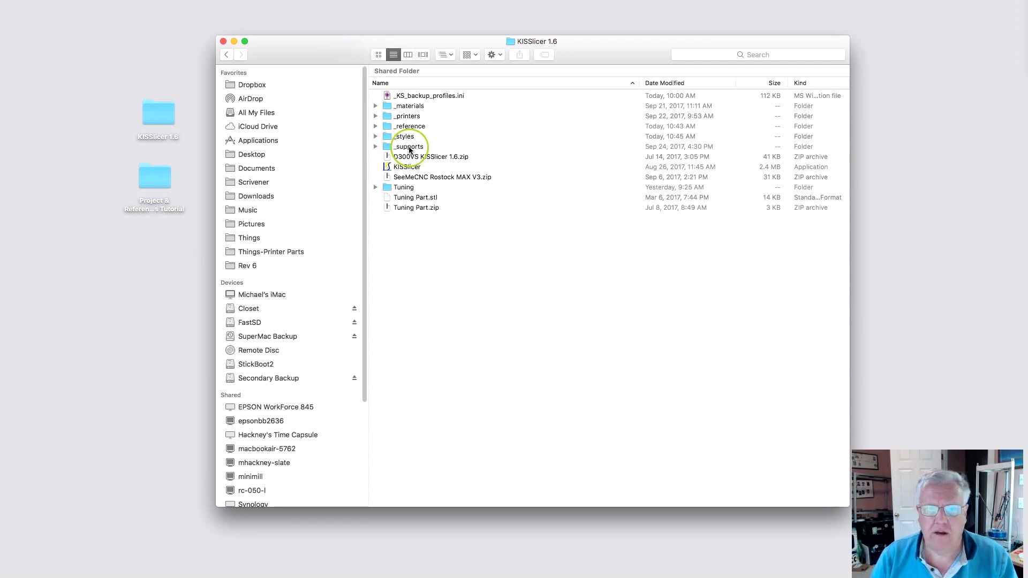
- Examine the contents of the _materials, _printers, _styles, _supports and _reference folders
left_click(375, 106)
left_click(376, 107)
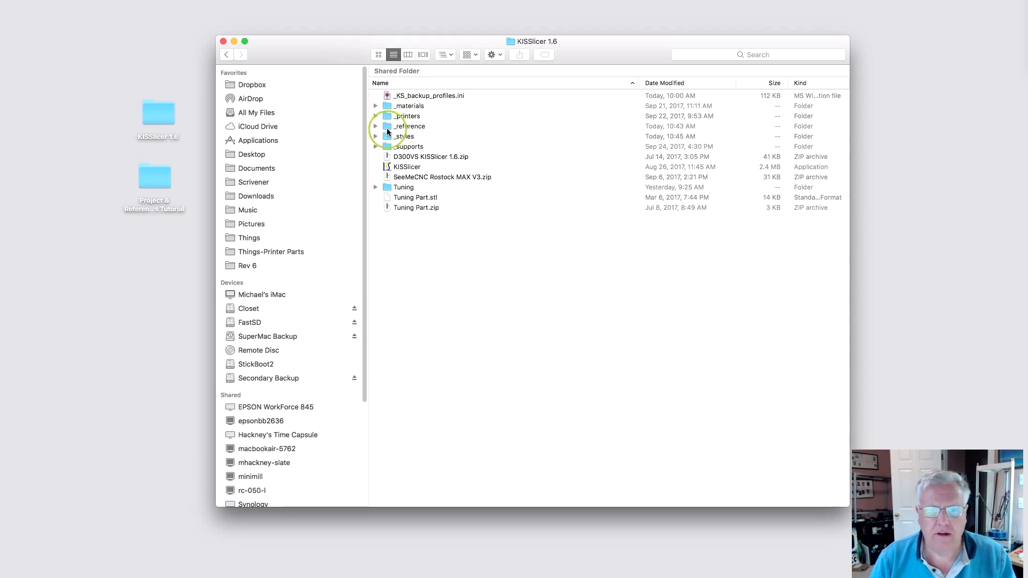
left_click(375, 116)
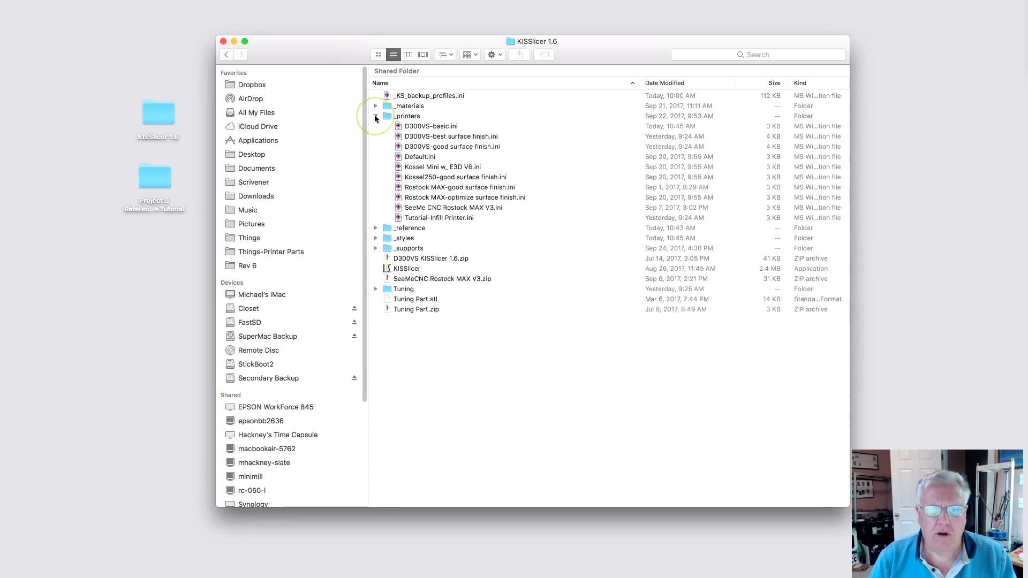
left_click(375, 116)
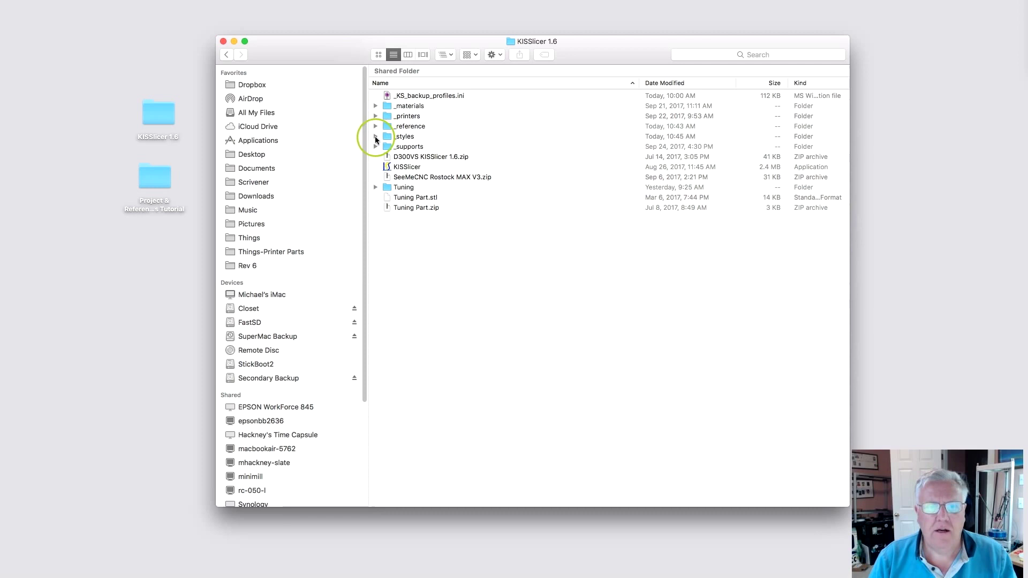
left_click(375, 136)
scroll(492, 402, "down", 10)
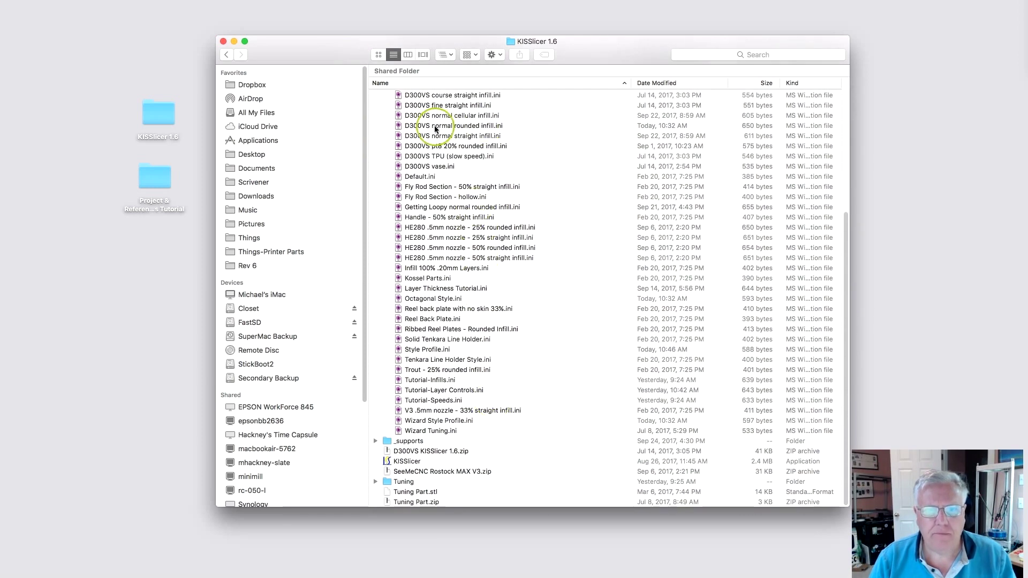
scroll(488, 139, "up", 5)
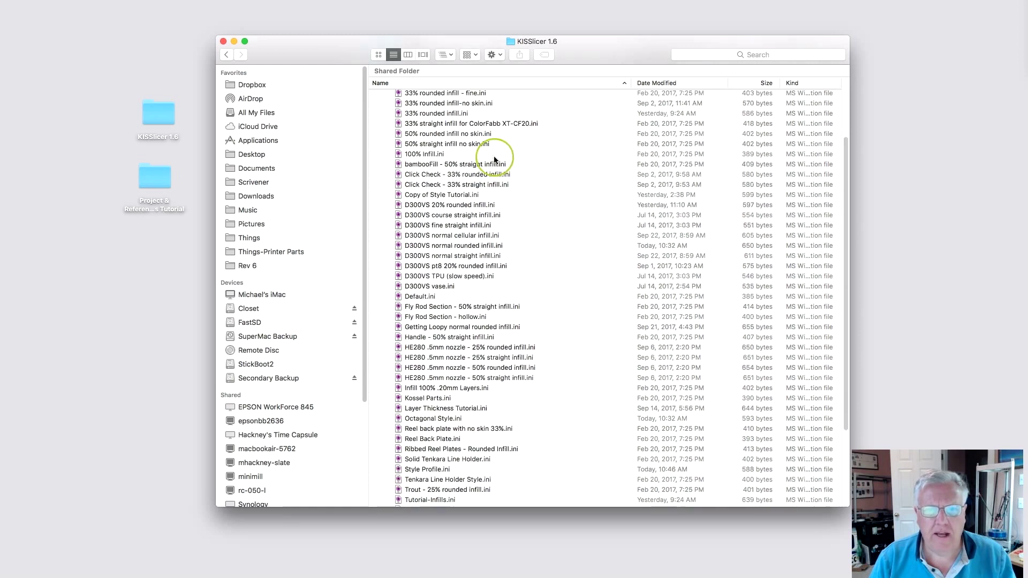
left_click(374, 117)
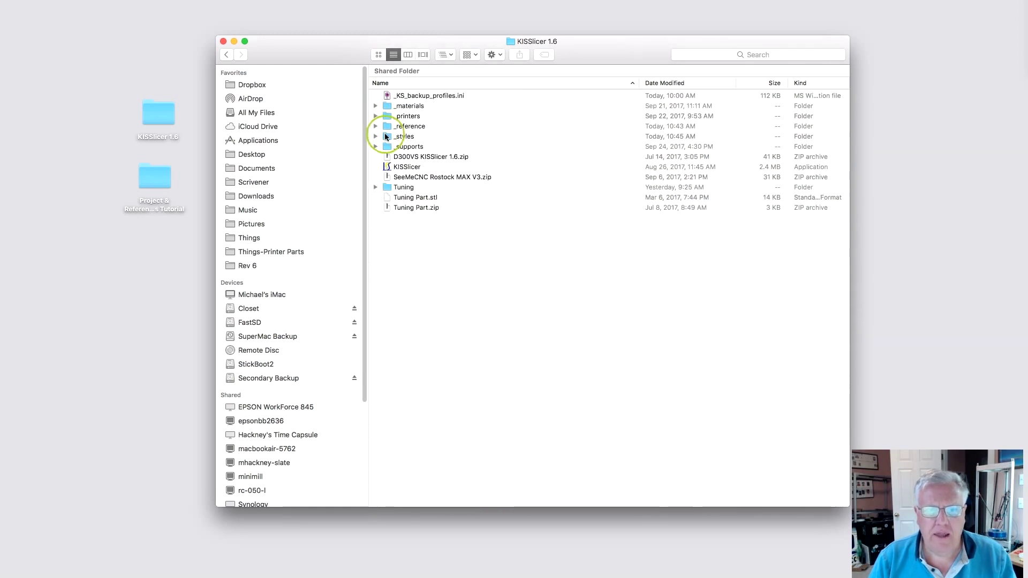
left_click(375, 147)
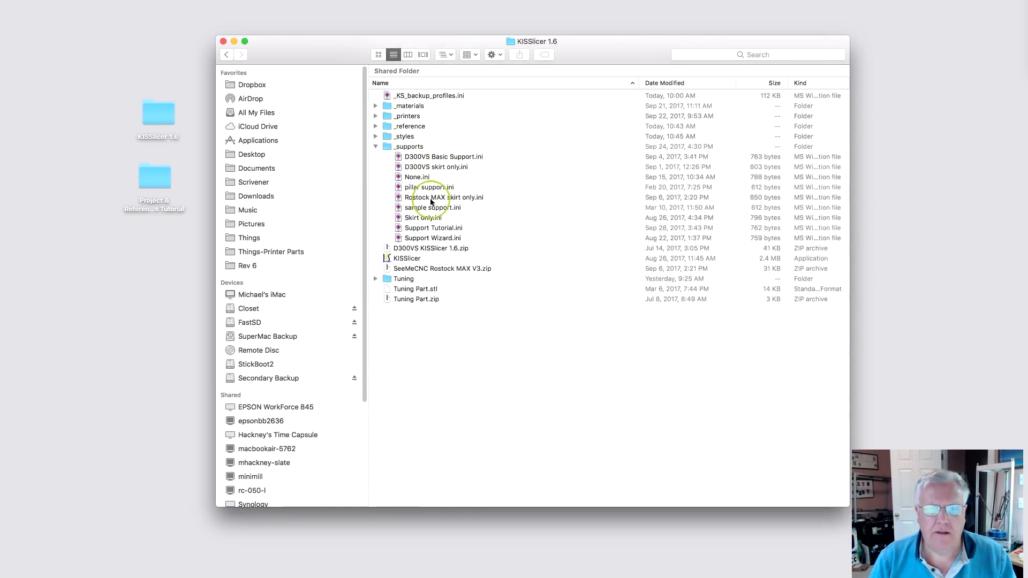
left_click(374, 147)
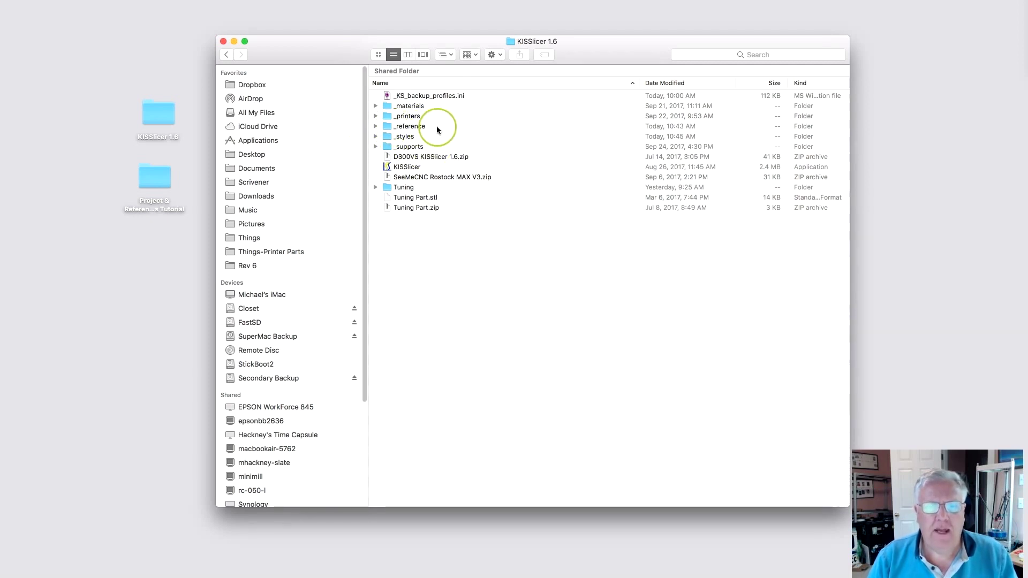
left_click(376, 126)
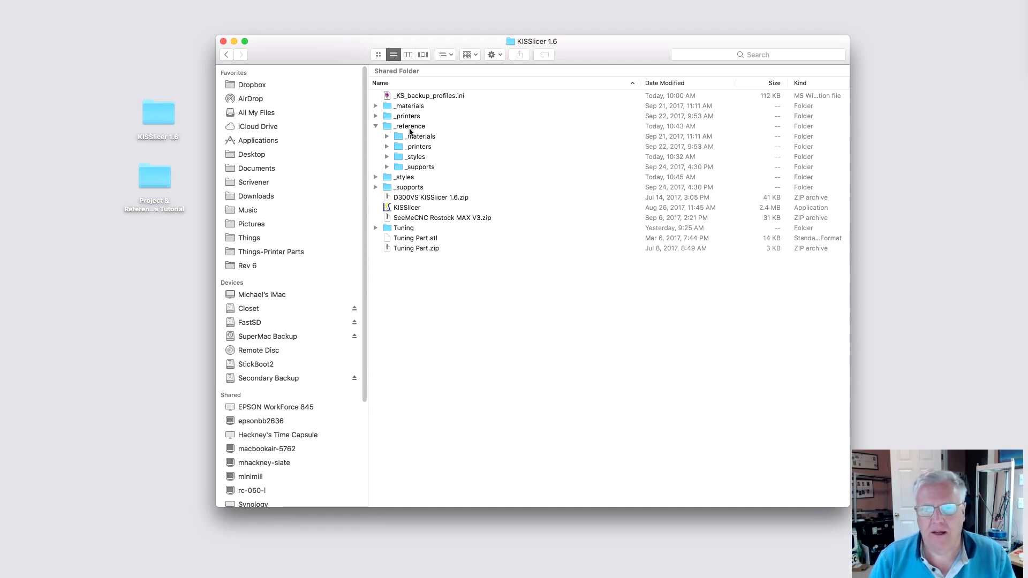
left_click(403, 130)
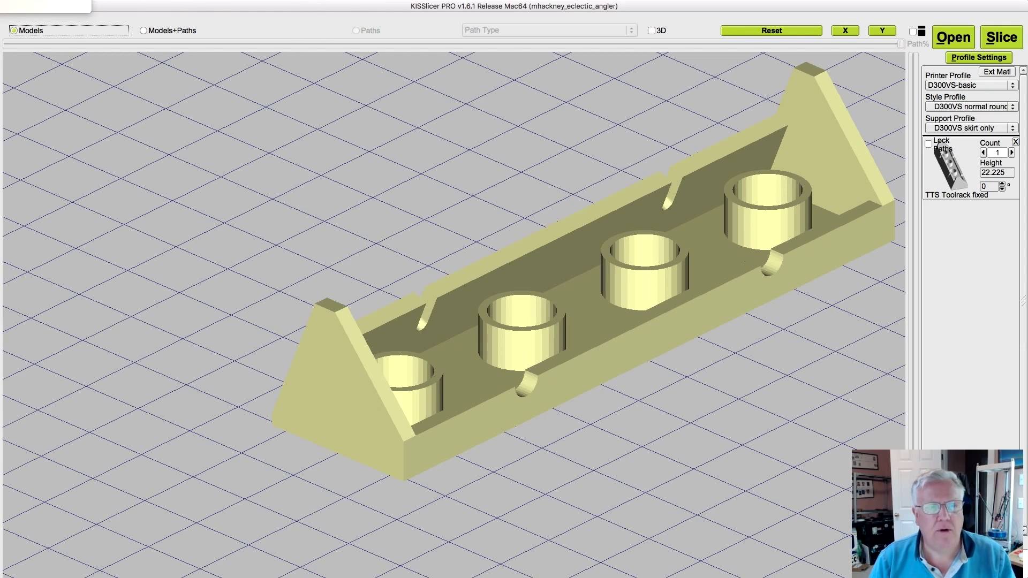
- Switch back to KISSlicer and choose the _reference folder inside KISSlicer 1.6 as the reference settings directory
left_click(480, 254)
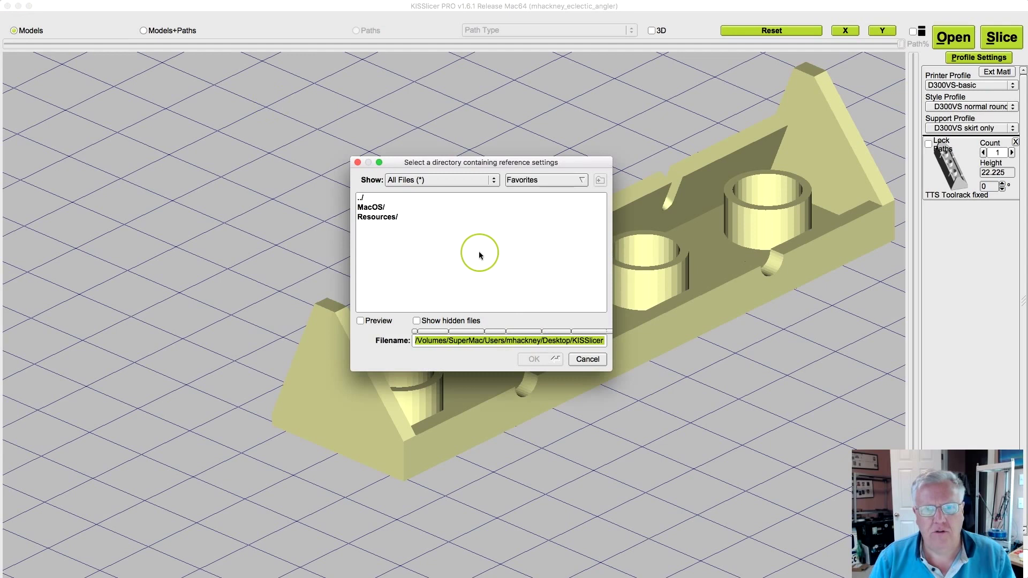
double_click(364, 205)
left_click(363, 199)
double_click(363, 200)
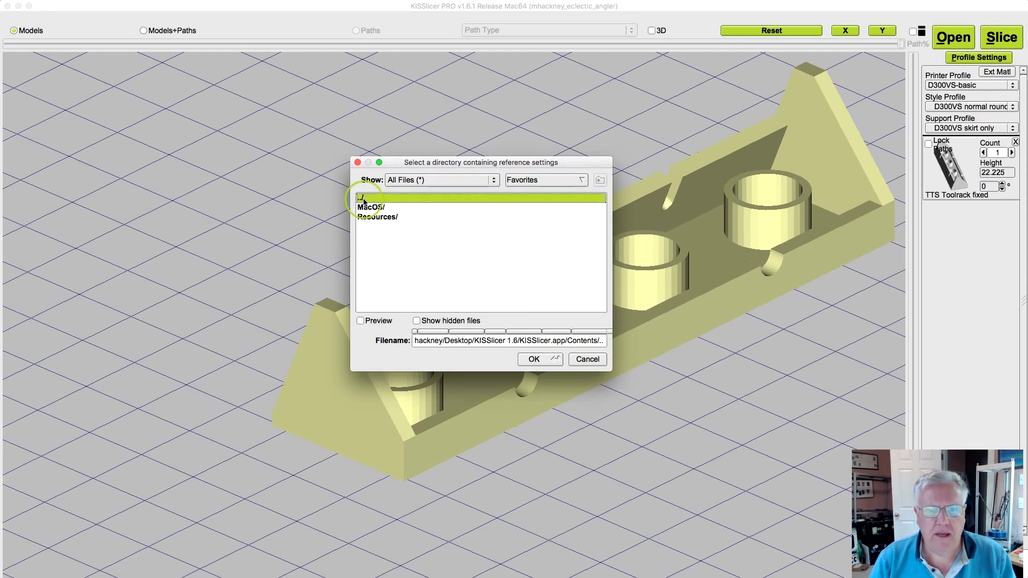
double_click(364, 200)
double_click(363, 199)
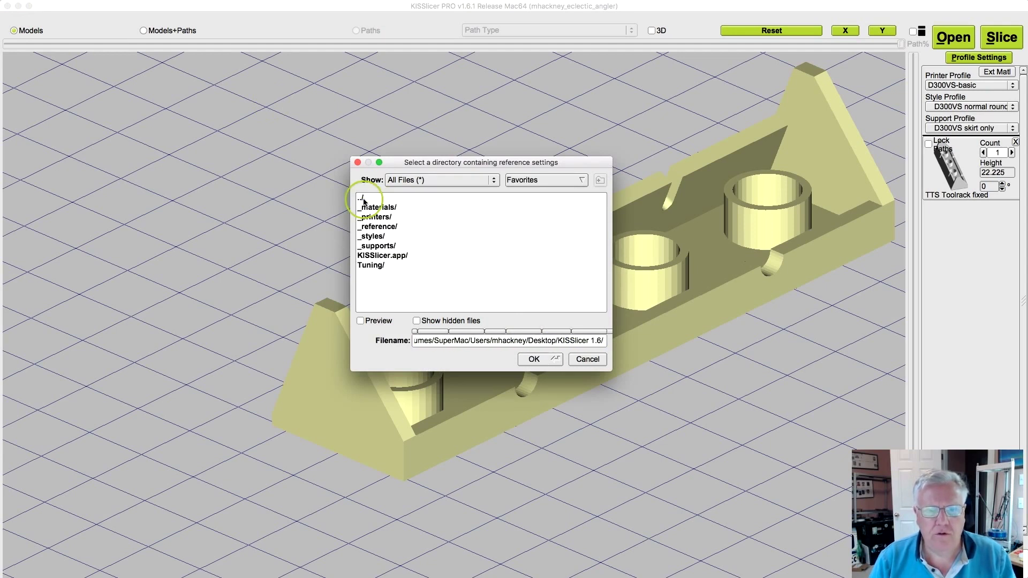
left_click(378, 230)
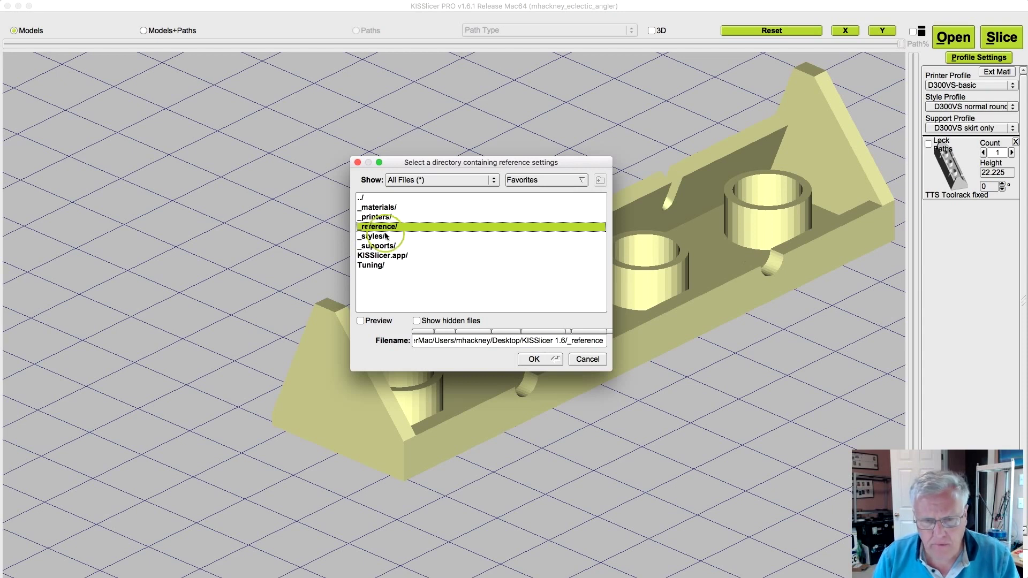
left_click(535, 358)
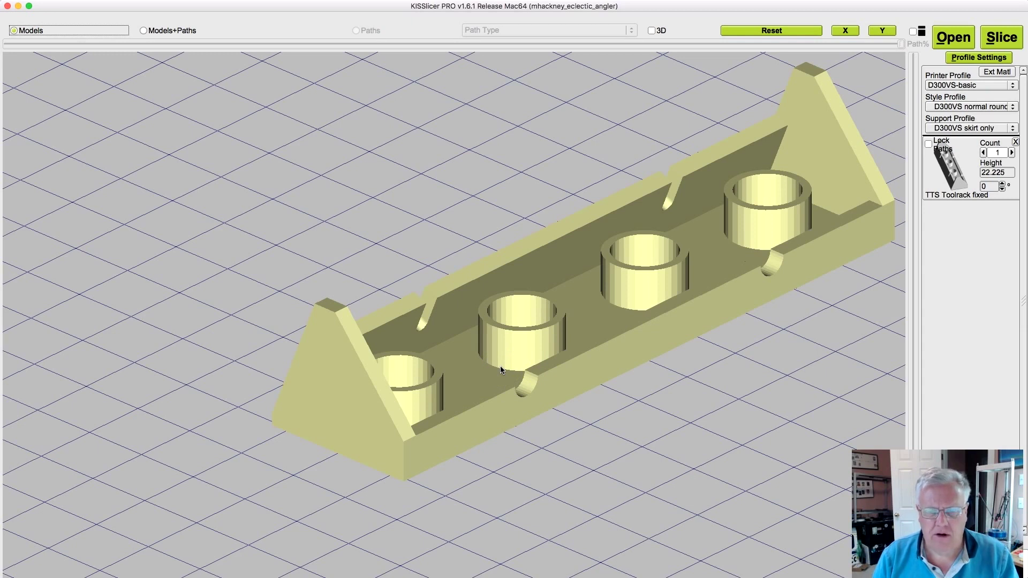
- Reopen the profile settings and set the infill of the current style profile to 25%
left_click(980, 58)
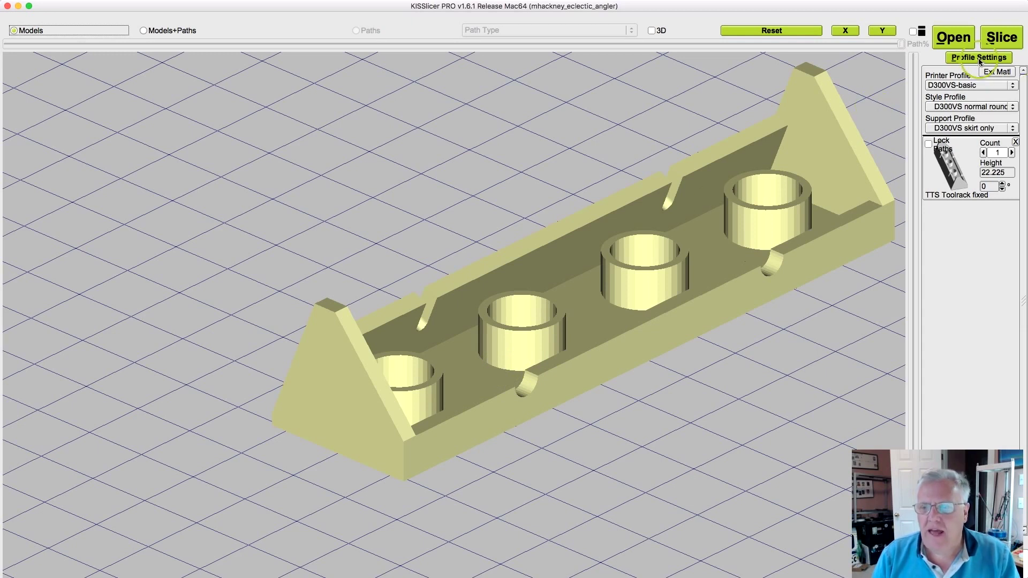
left_click(282, 447)
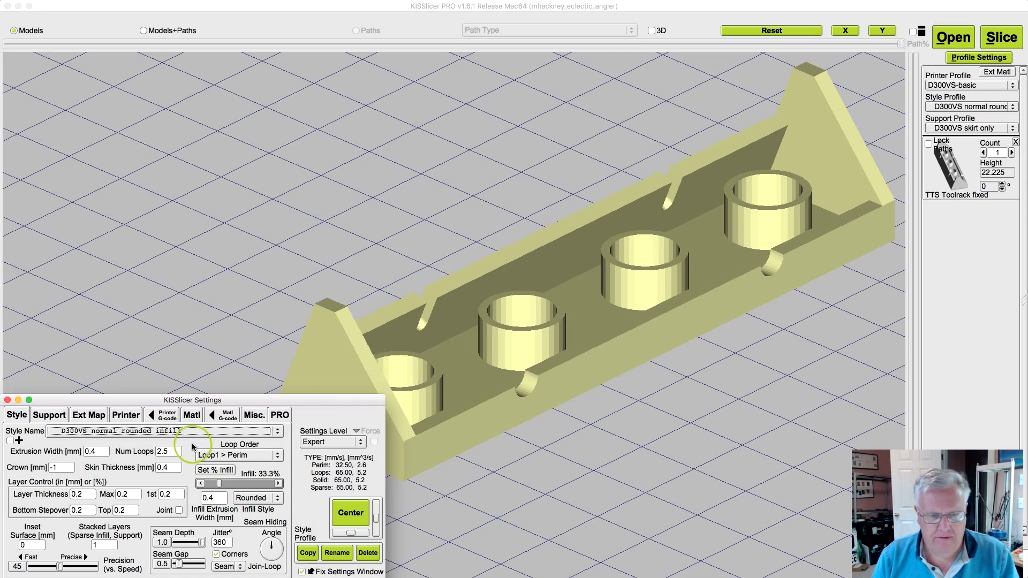
left_click(278, 484)
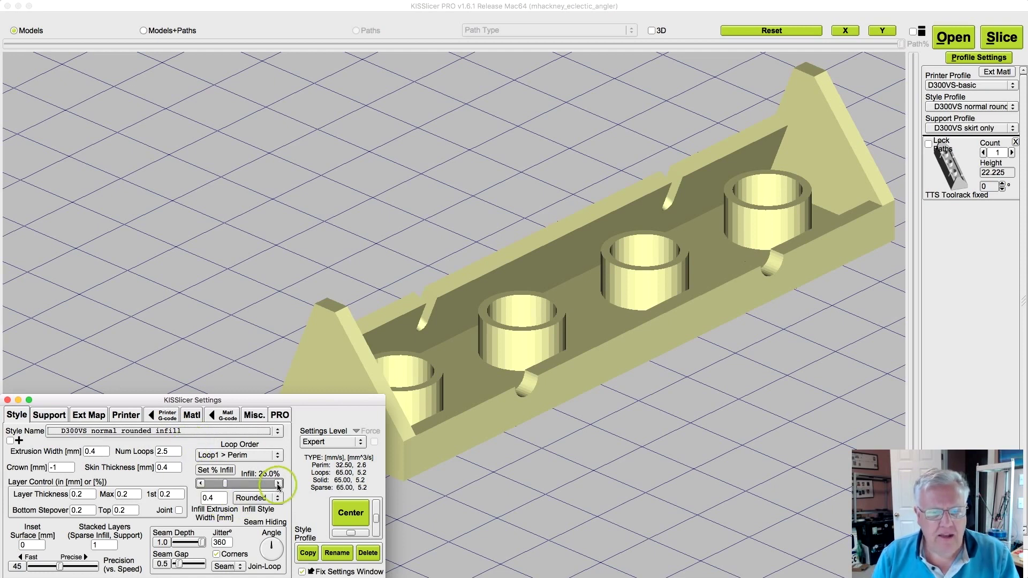
- Set the style profile's infill to 12.5%, number of loops to 4.5 and precision to 0, and rotate the seam-hiding angle
left_click(278, 483)
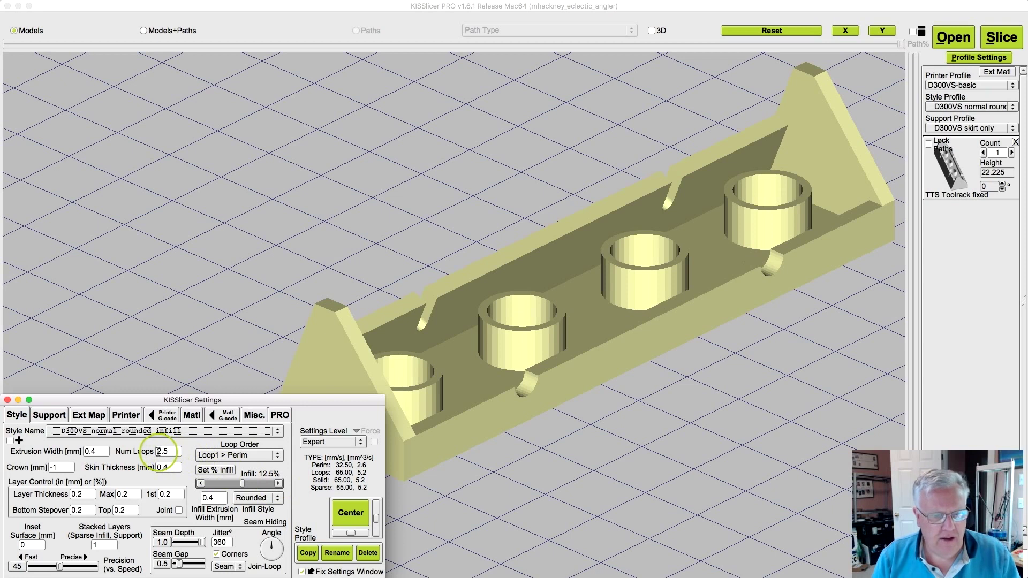
left_click(159, 451)
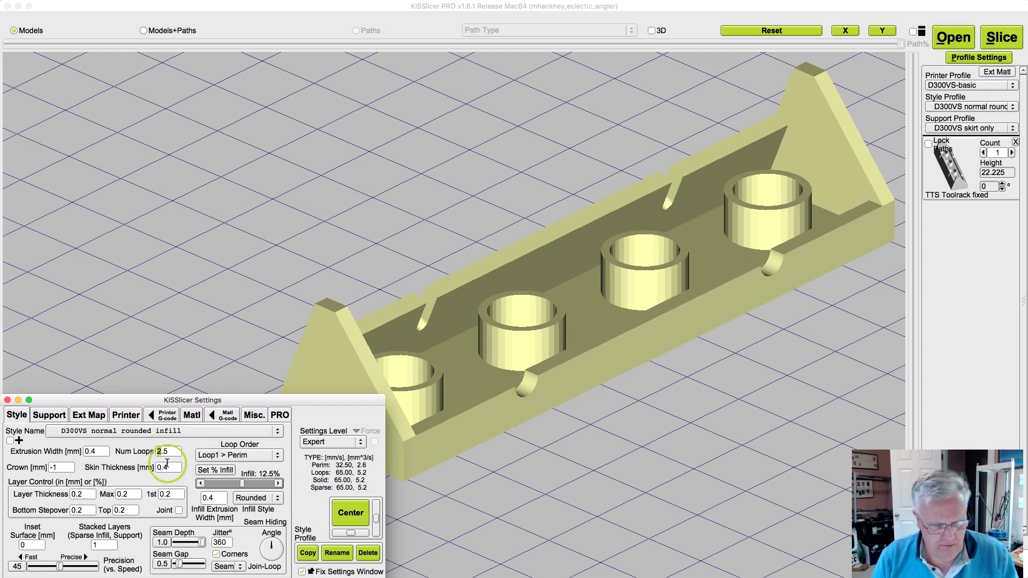
key("BackSpace")
type("4")
left_click_drag(60, 567, 30, 568)
left_click_drag(274, 542, 256, 558)
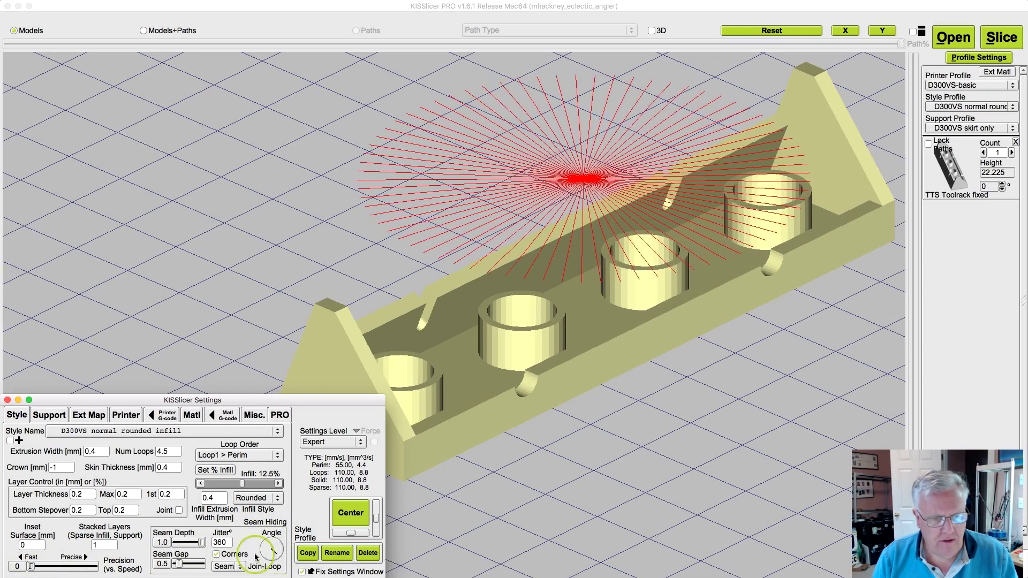
- Set the seam jitter to 90 degrees and slice the tool rack model with the modified style profile
double_click(220, 542)
type("90")
left_click(204, 544)
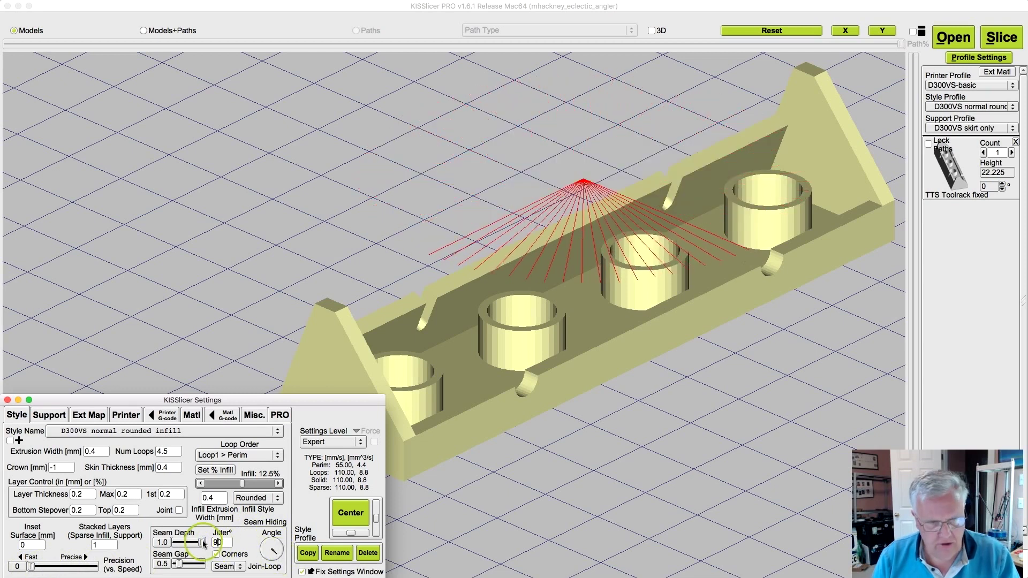
left_click(253, 531)
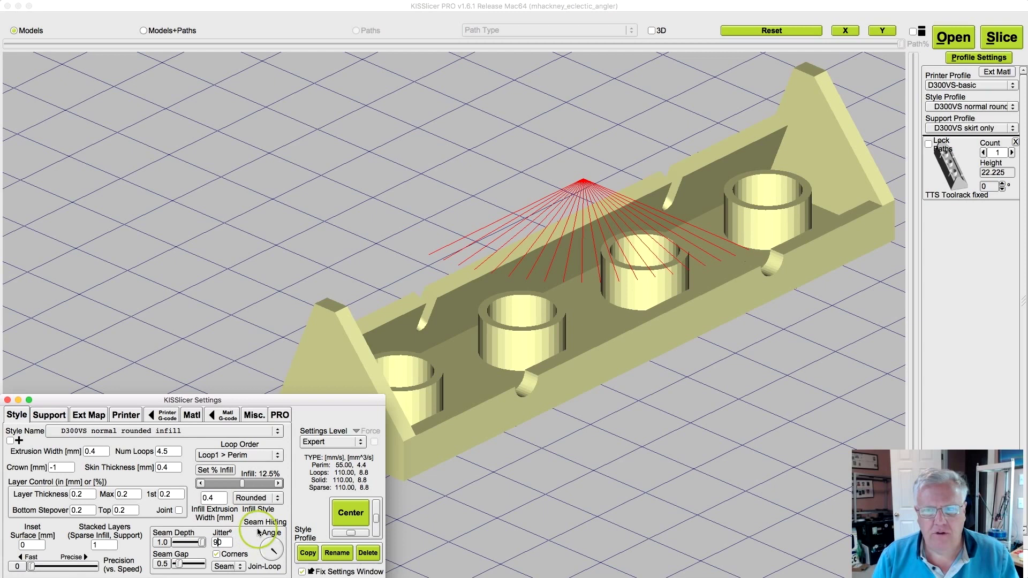
left_click(1002, 37)
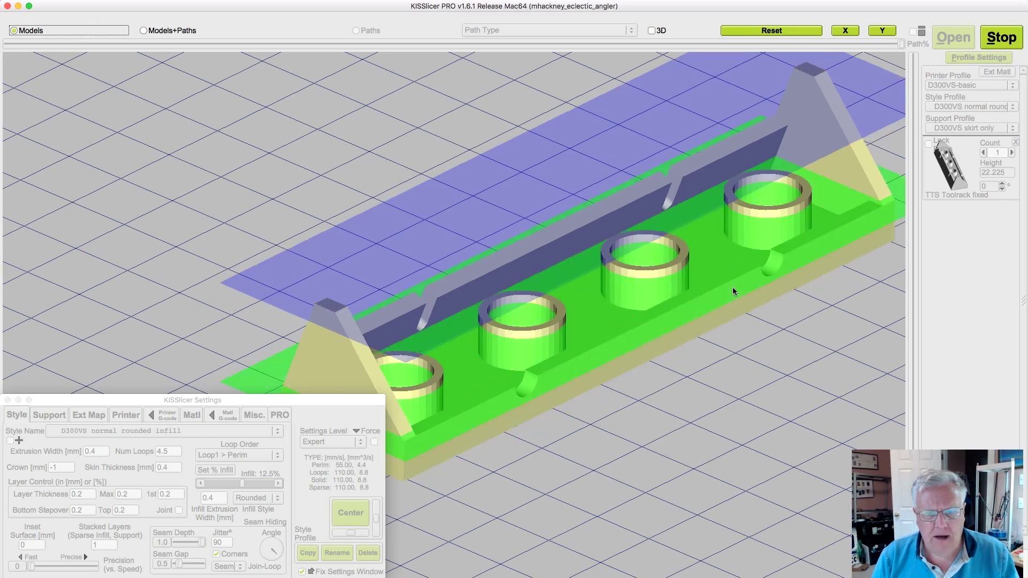
left_click(711, 280)
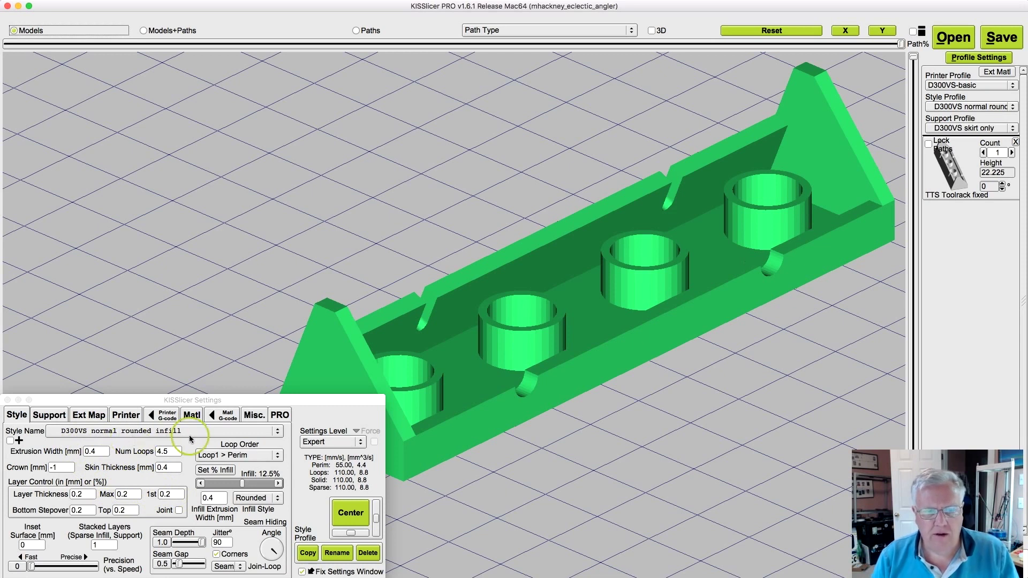
- Restore the modified profile settings from the reference settings directory
left_click(156, 417)
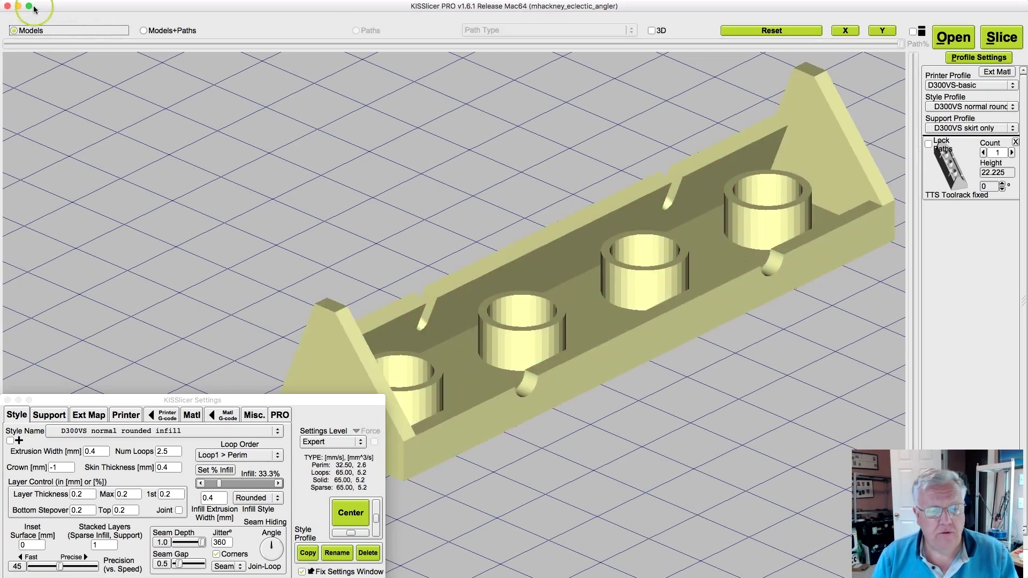
left_click(89, 377)
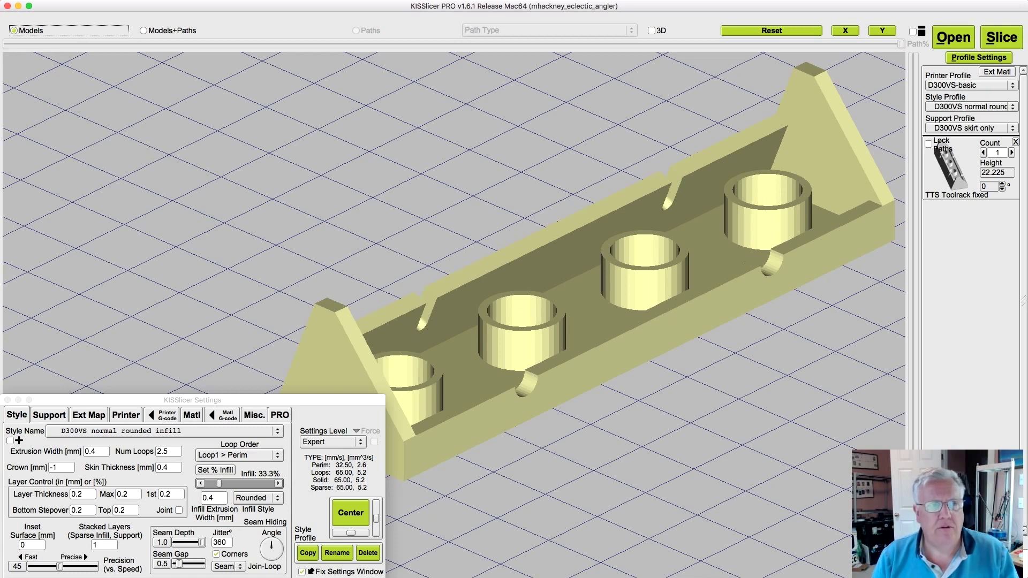
- Save the current setup as a KISSlicer project file named TTS Toolrack in the Project & Reference Settings Tutorial folder, with the extension shown
key("super+s")
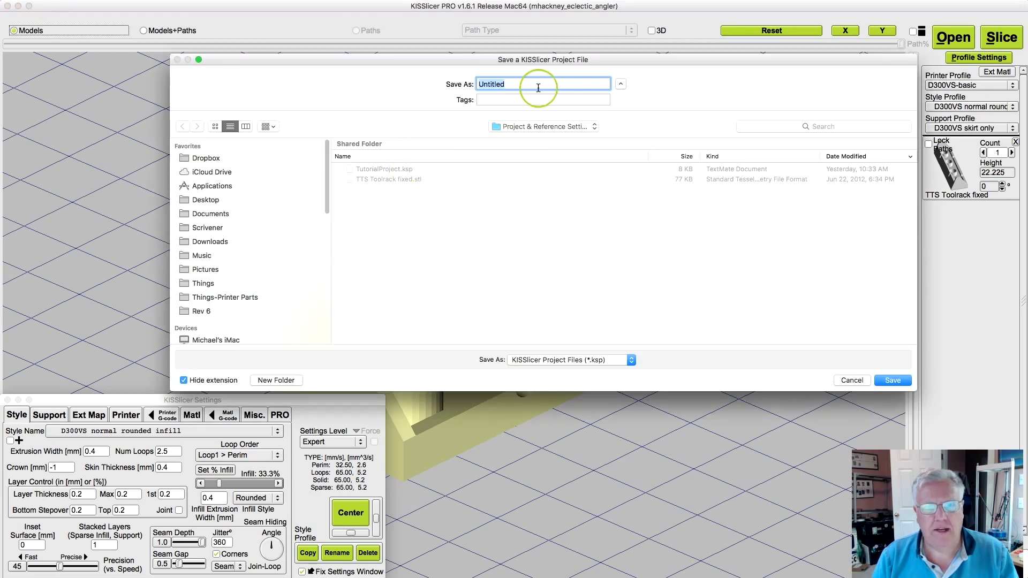
left_click_drag(519, 60, 508, 62)
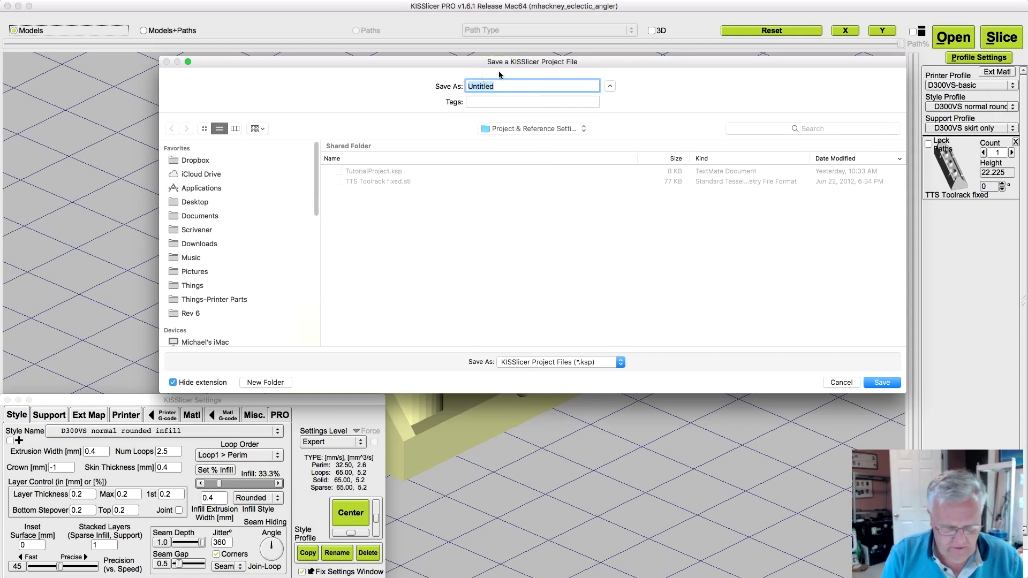
type("TTS Toolrack")
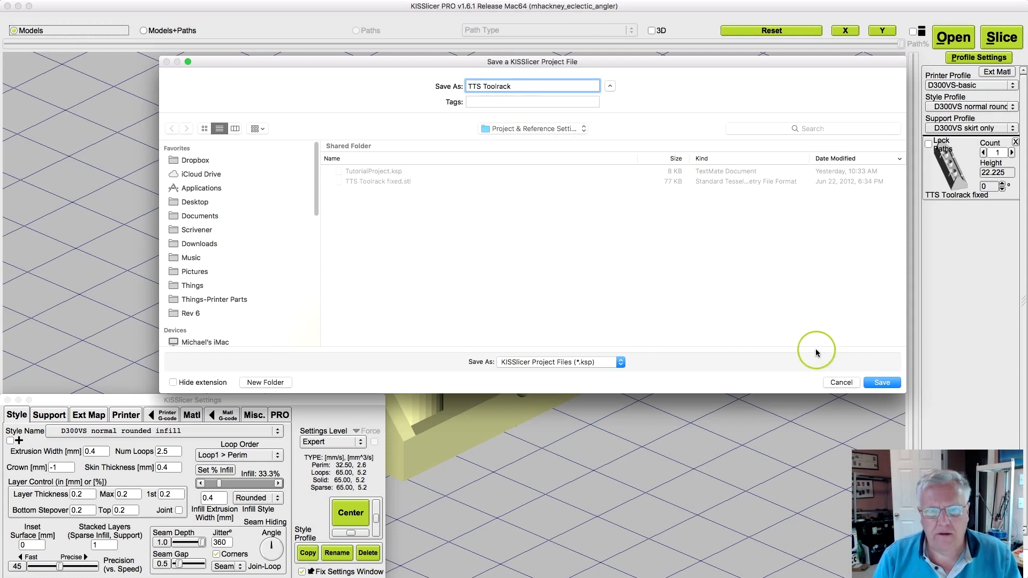
left_click(866, 394)
left_click(875, 382)
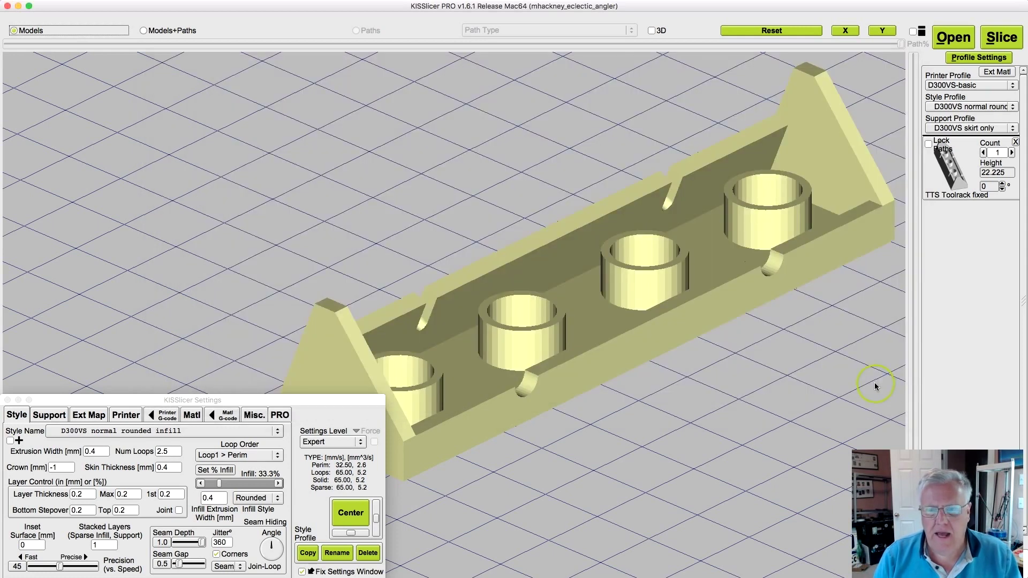
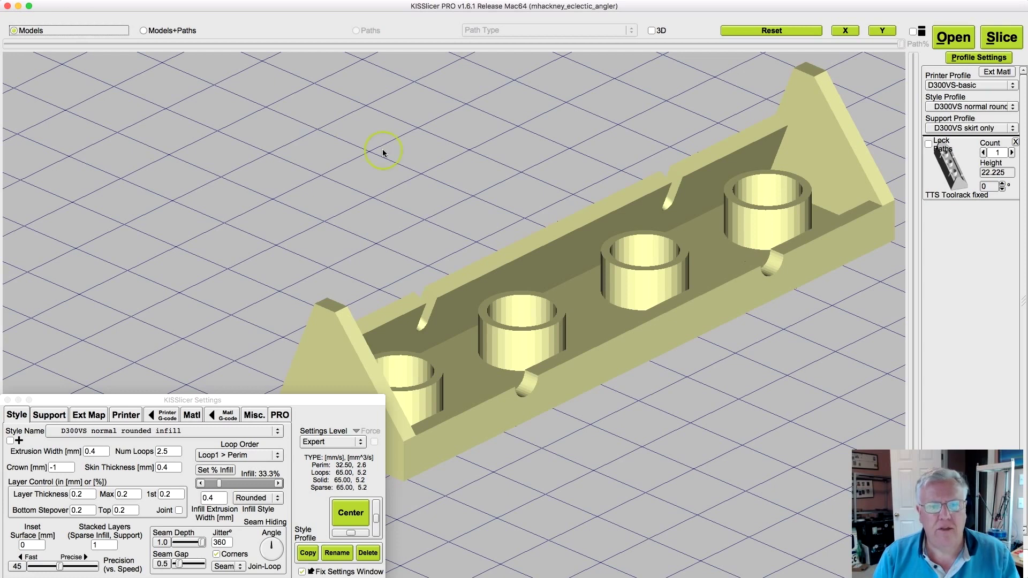
- Open the saved project file TutorialProject.ksp
key("super+o")
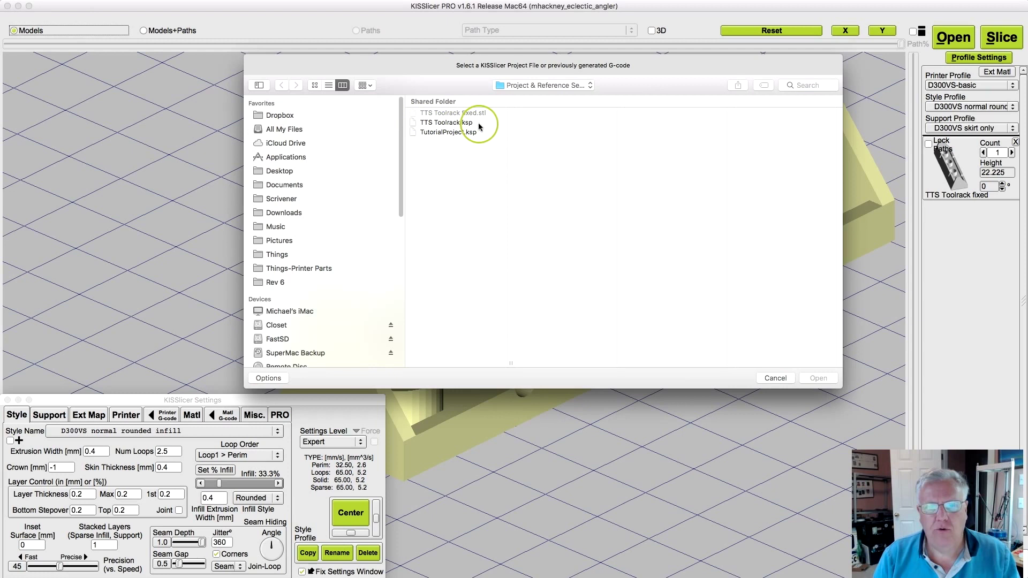
left_click(451, 125)
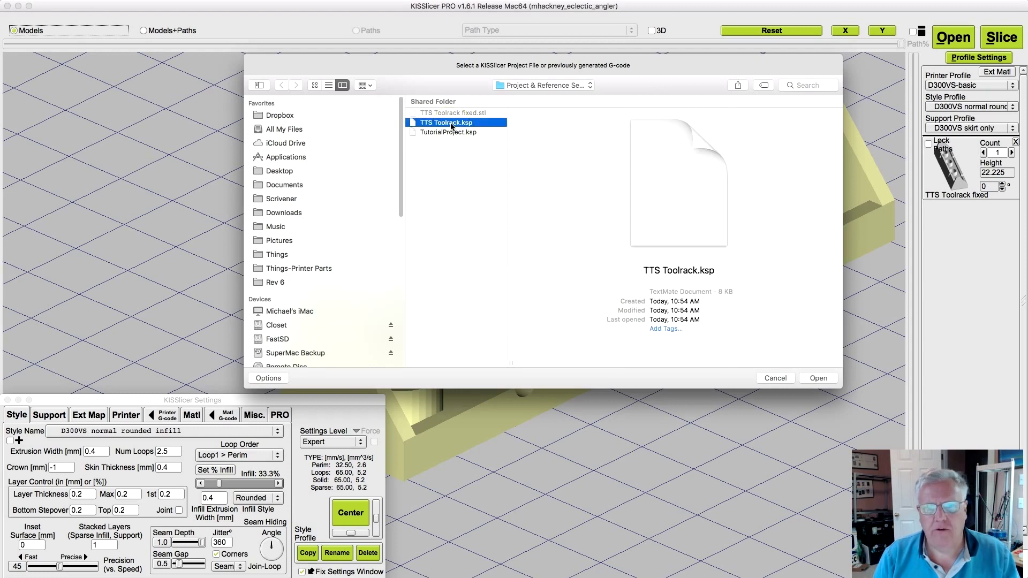
left_click(447, 134)
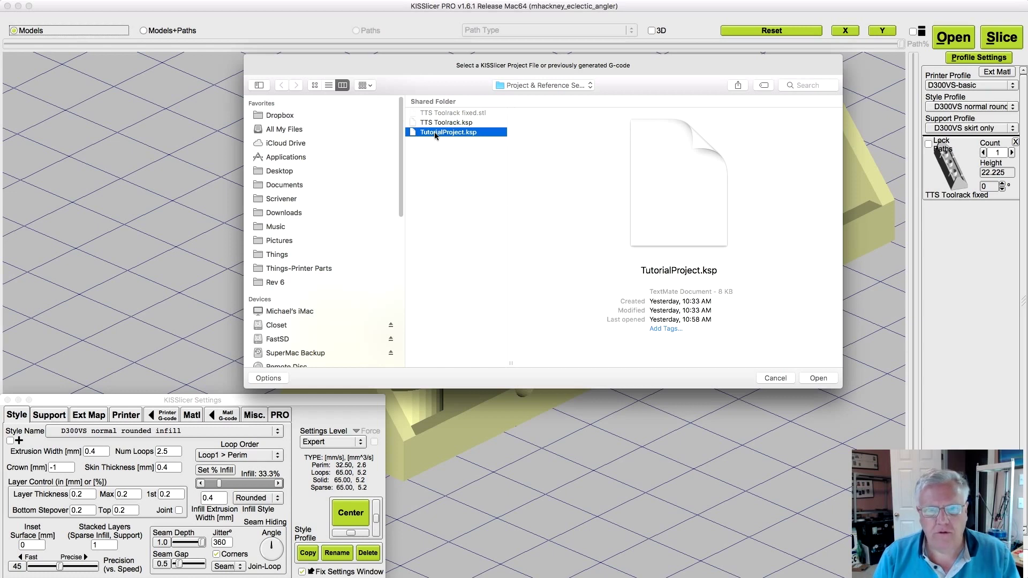
left_click(819, 378)
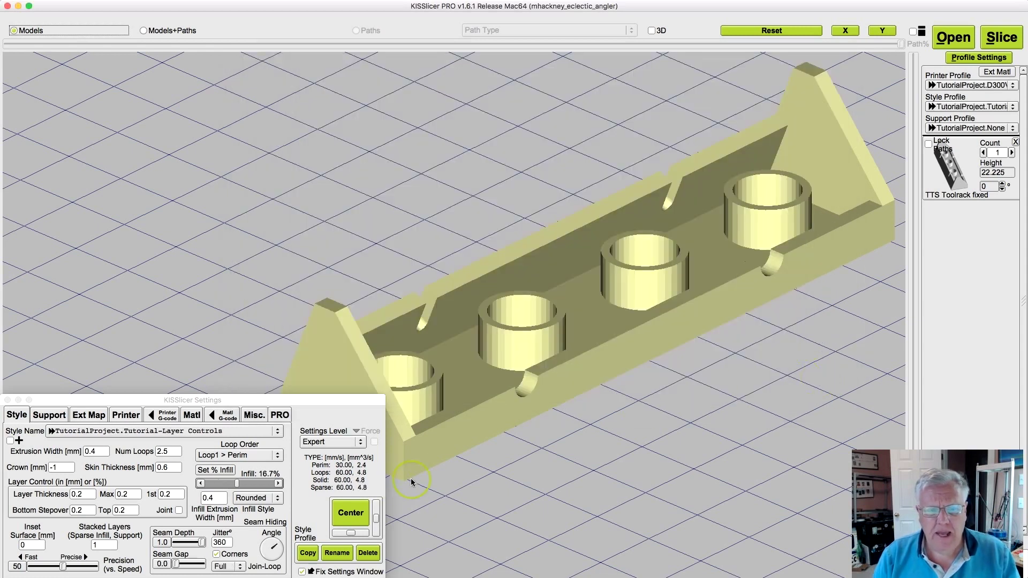
- Examine the style, support, printer and material profiles loaded with the tutorial project
left_click(266, 467)
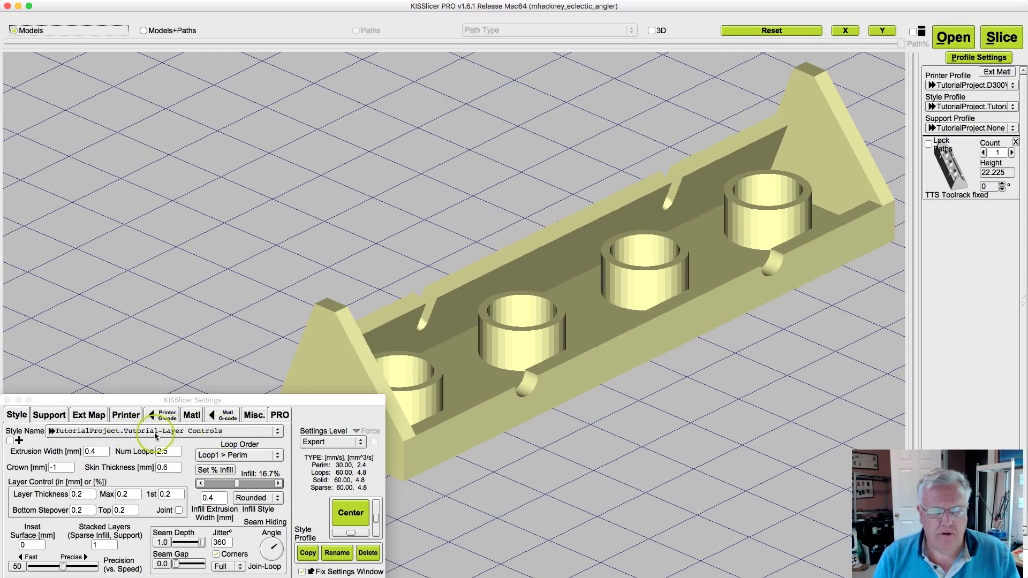
left_click(47, 417)
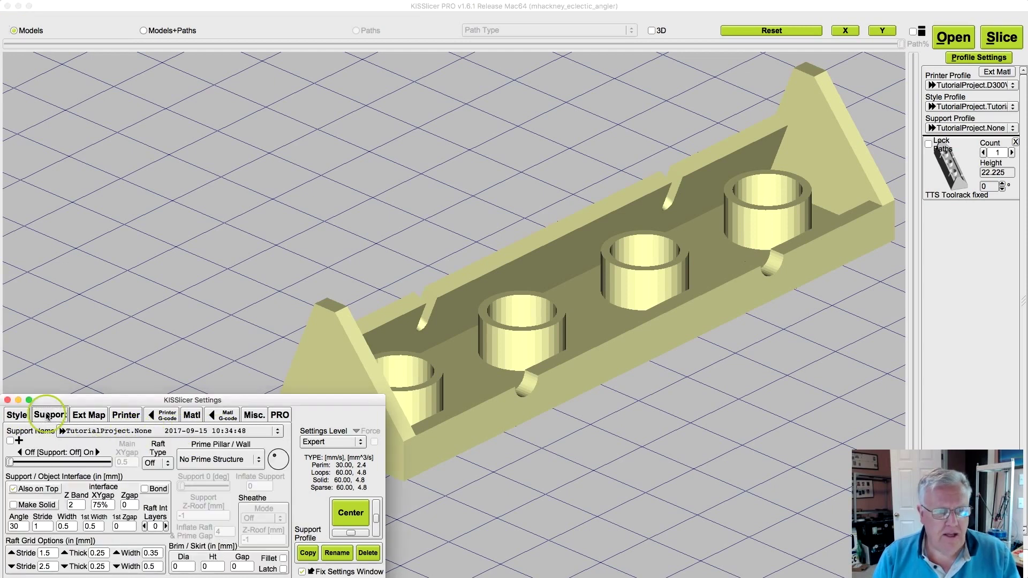
left_click(127, 415)
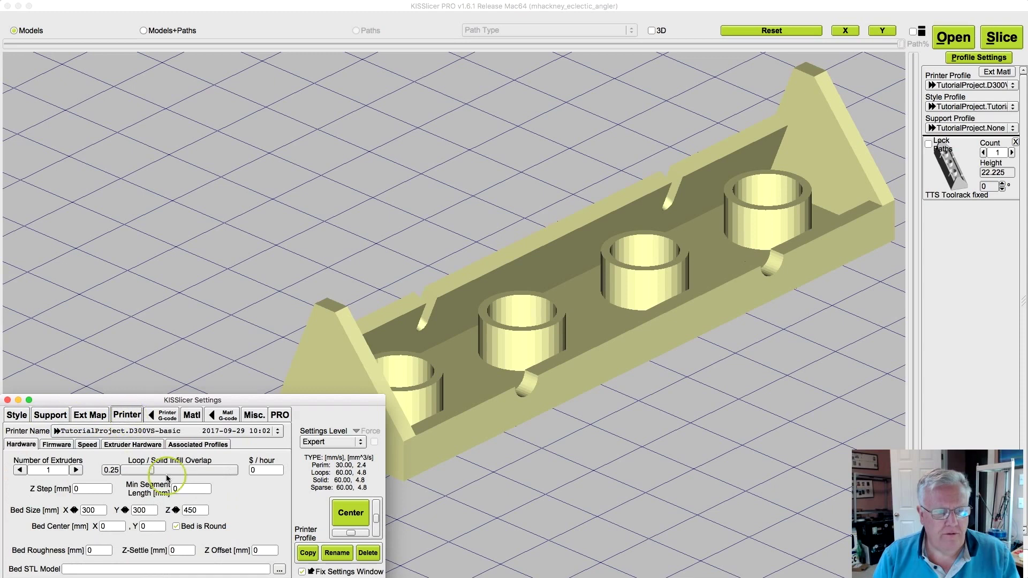
left_click(191, 417)
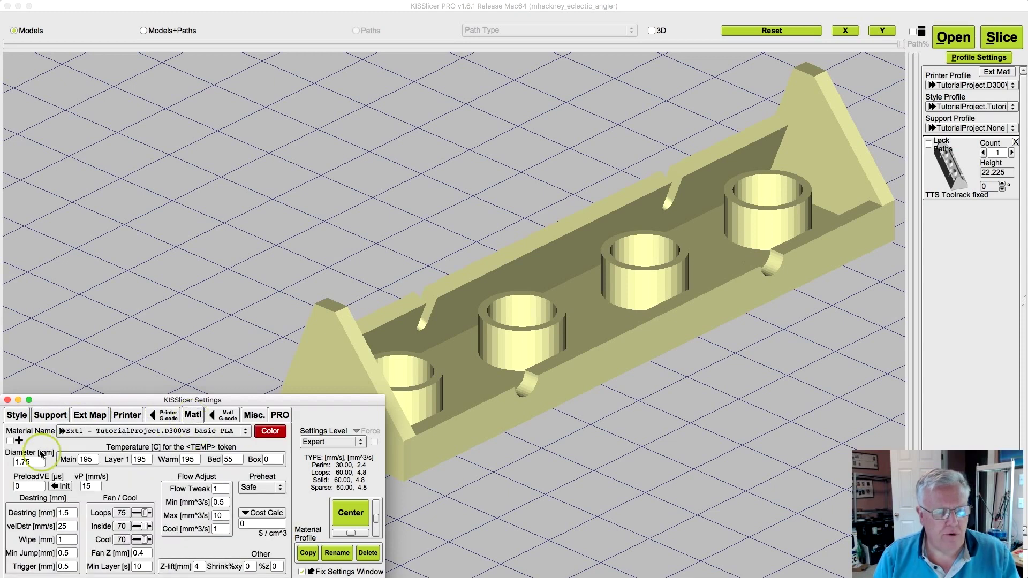
left_click(19, 422)
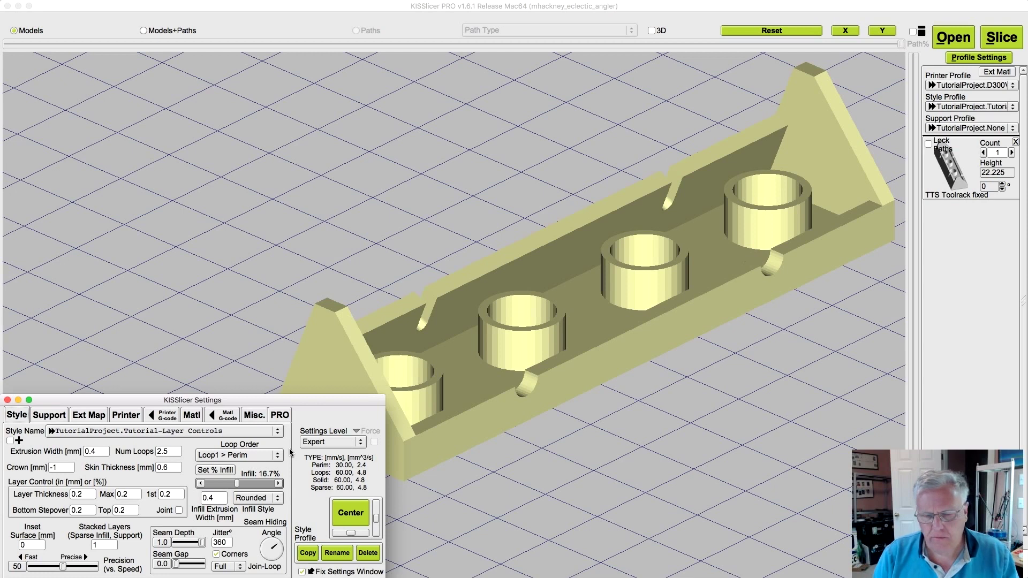
left_click(200, 431)
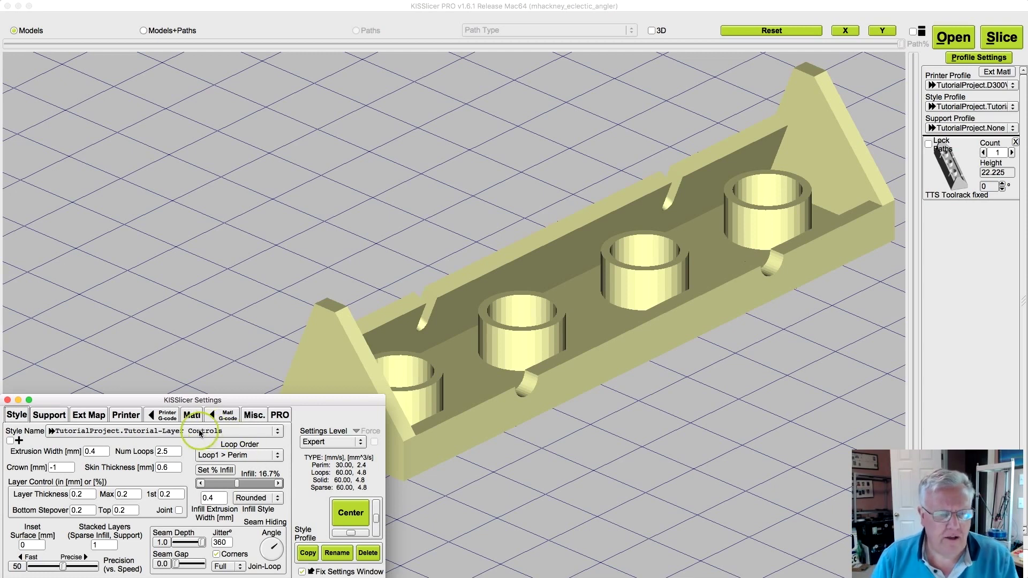
- Turn off Include Comments in the firmware settings of the project's printer profile
left_click(127, 415)
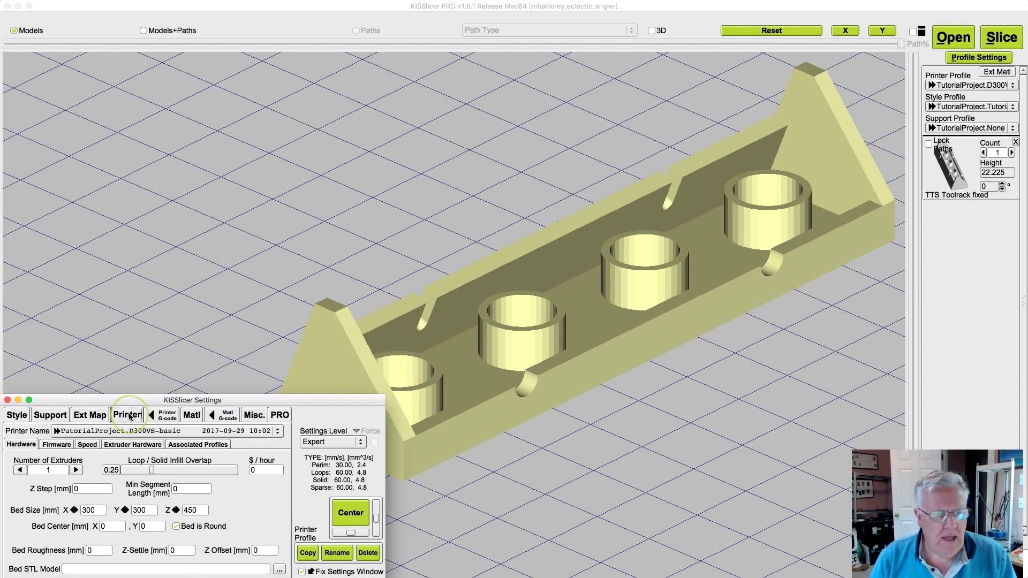
left_click(56, 445)
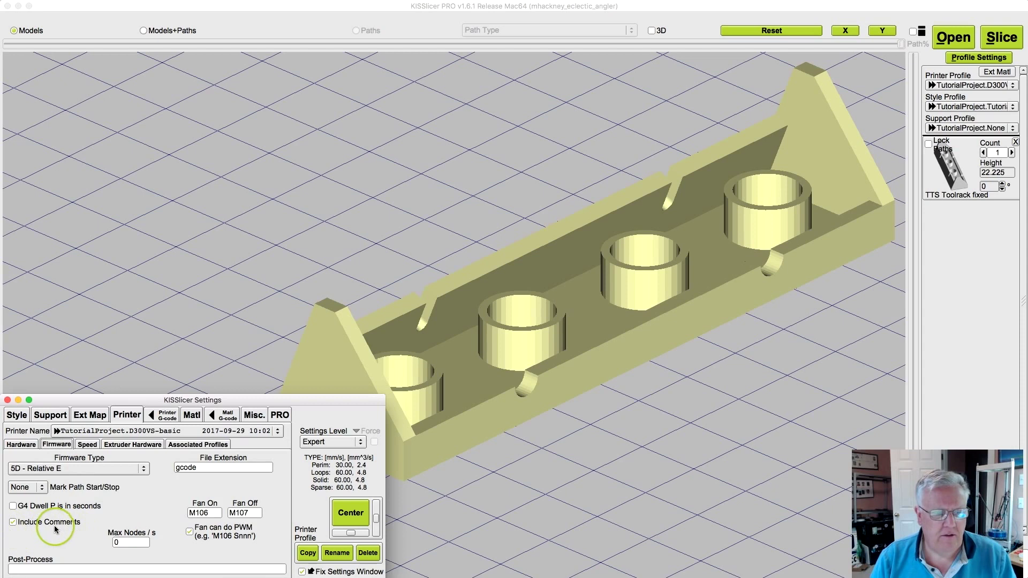
left_click(13, 523)
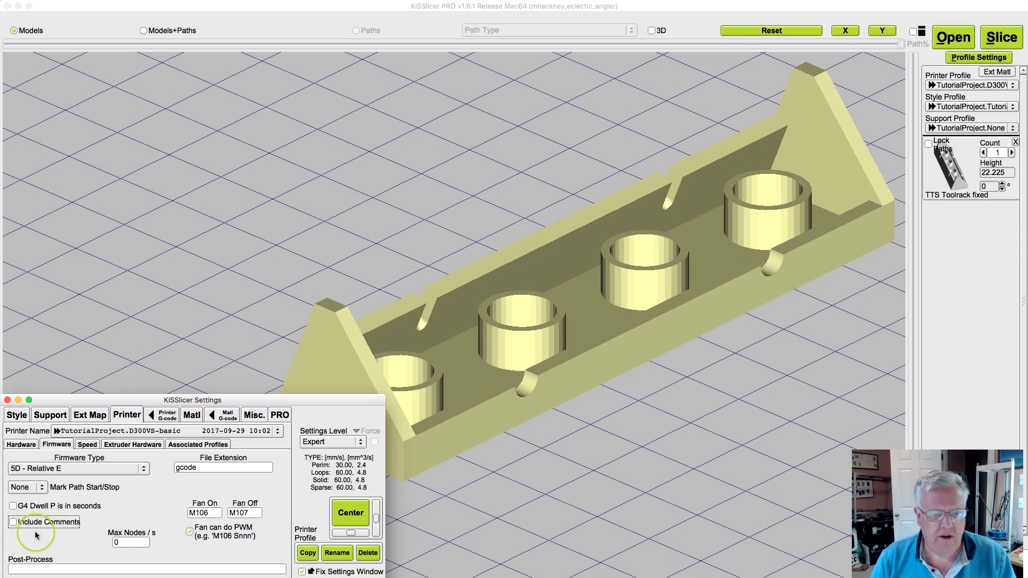
- Slice the tool rack model and save the G-code as TTS Toolrack fixed in the tutorial folder
left_click(1006, 38)
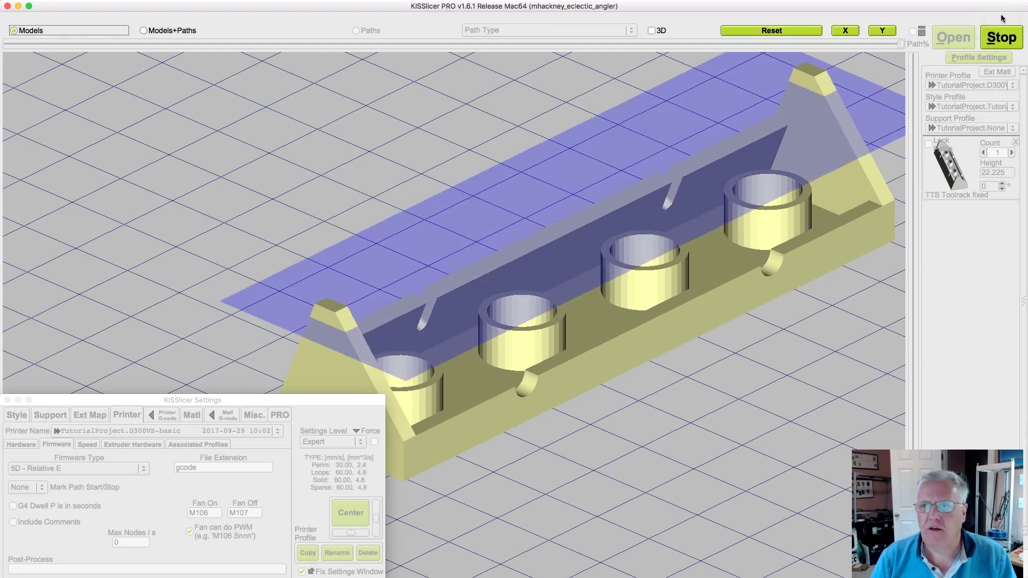
left_click(993, 41)
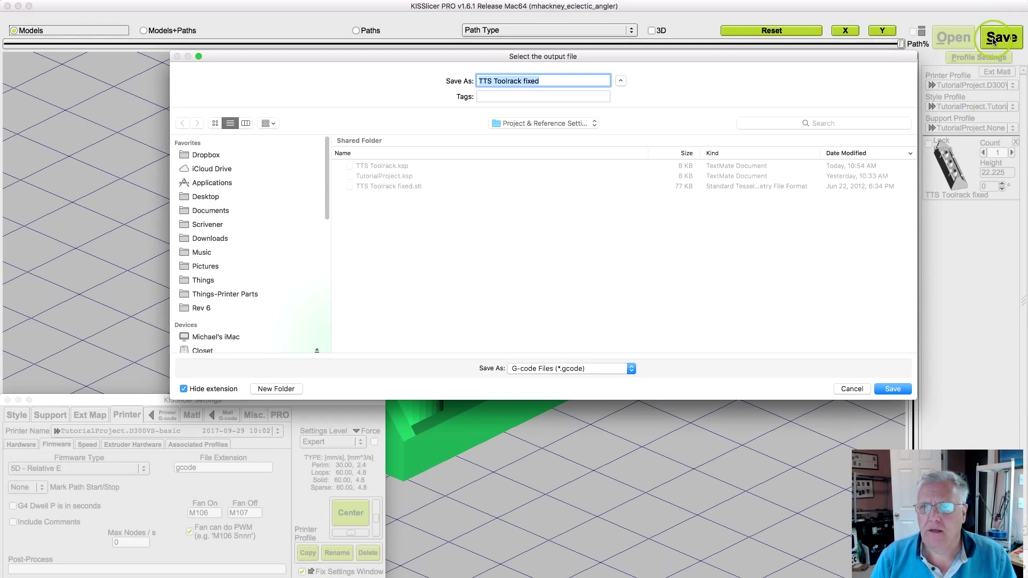
left_click(518, 239)
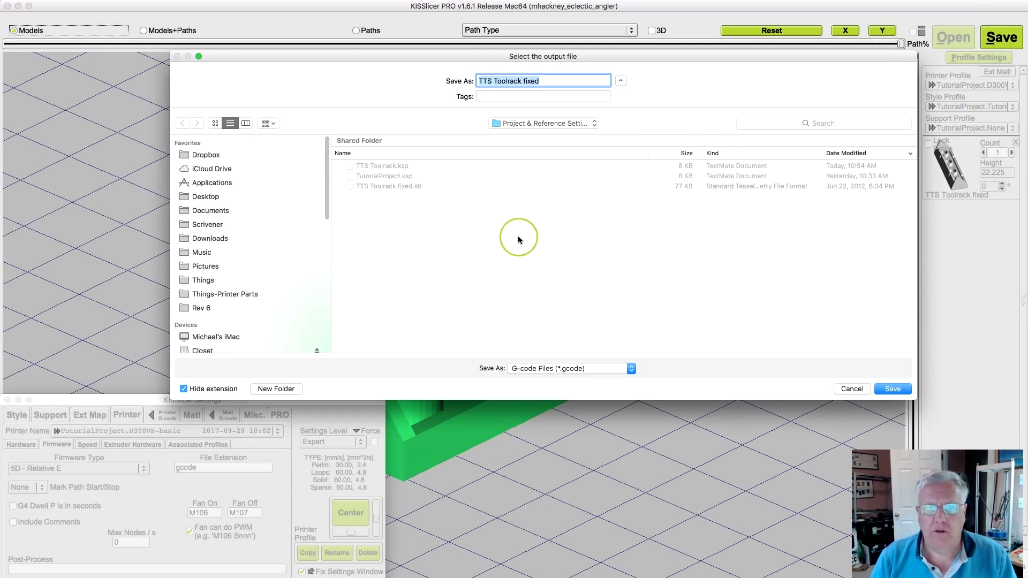
left_click(892, 390)
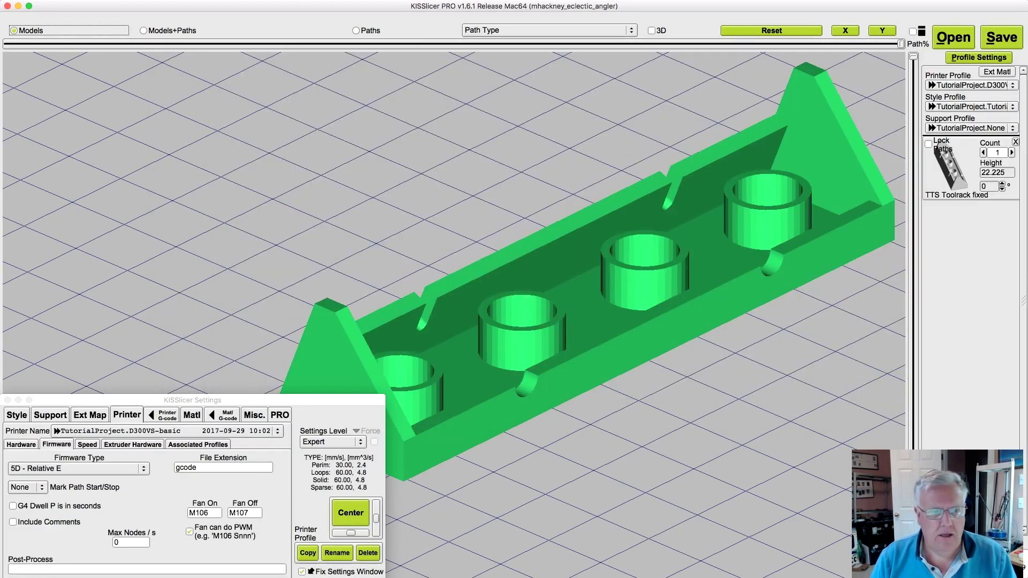
- Close the profile settings window, minimize KISSlicer and open the Project & Reference Settings Tutorial folder in Finder
left_click(7, 400)
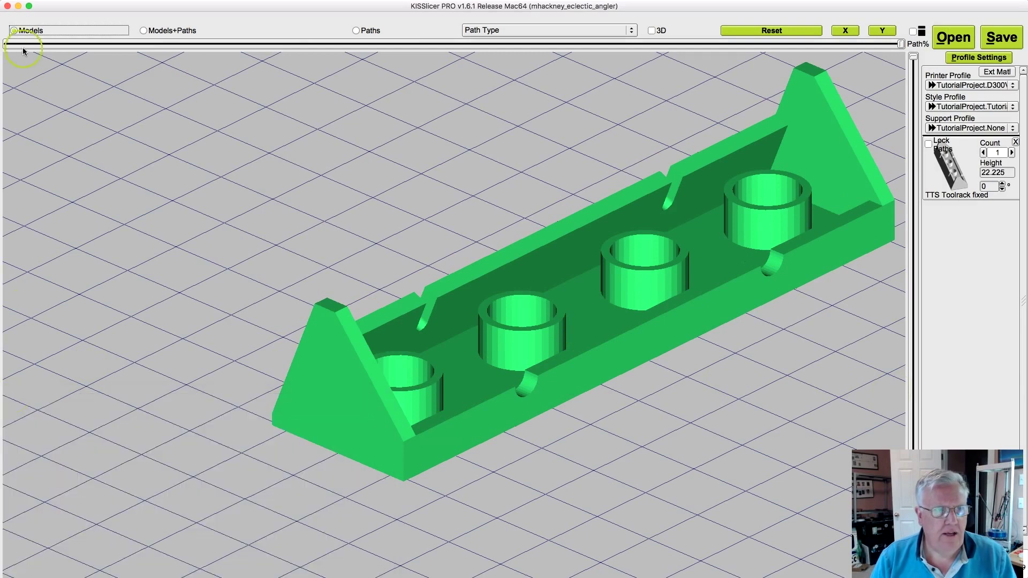
left_click(17, 6)
left_click(156, 182)
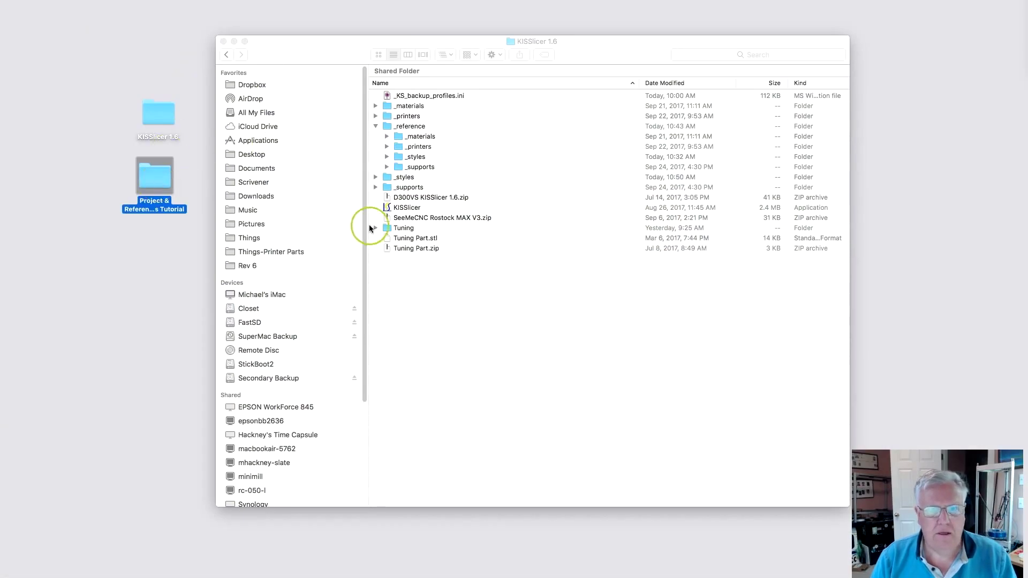
- Open TTS Toolrack fixed.gcode in the text editor and reposition its window to inspect the G-code
left_click(531, 250)
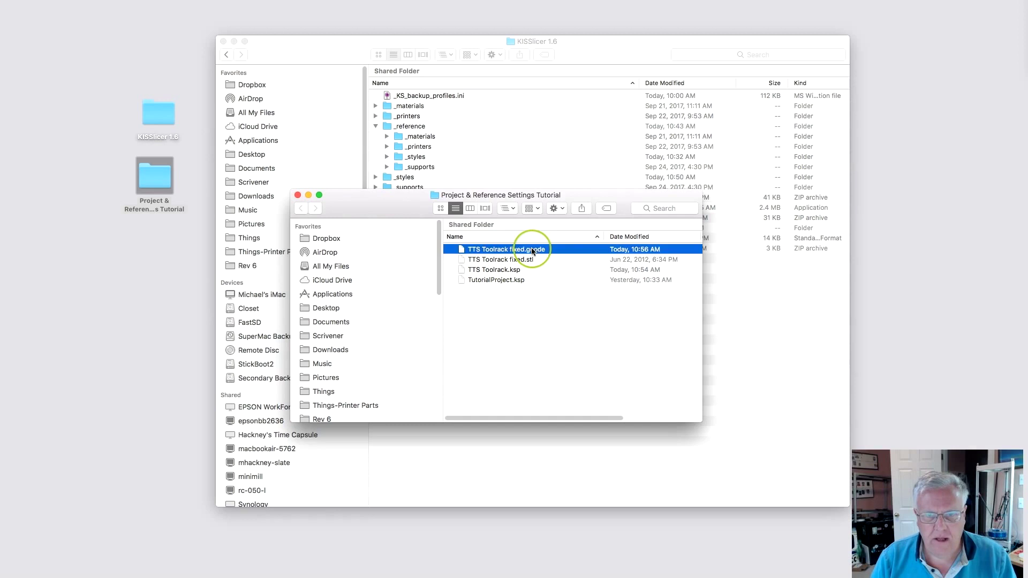
double_click(531, 250)
left_click_drag(32, 3, 388, 49)
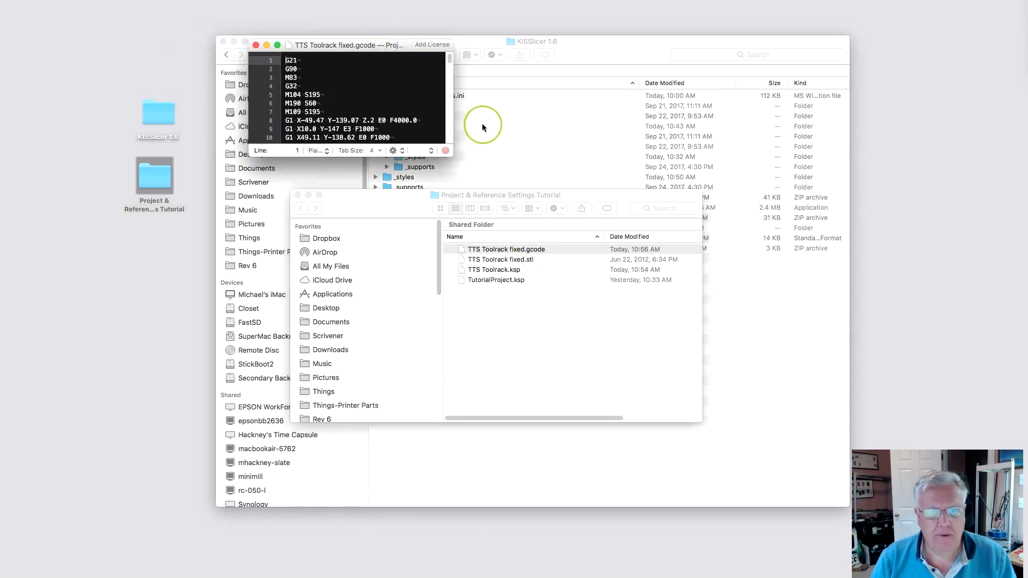
- Enlarge the TTS Toolrack fixed.gcode window, look through the uncommented G-code and close the file
left_click_drag(451, 158, 809, 512)
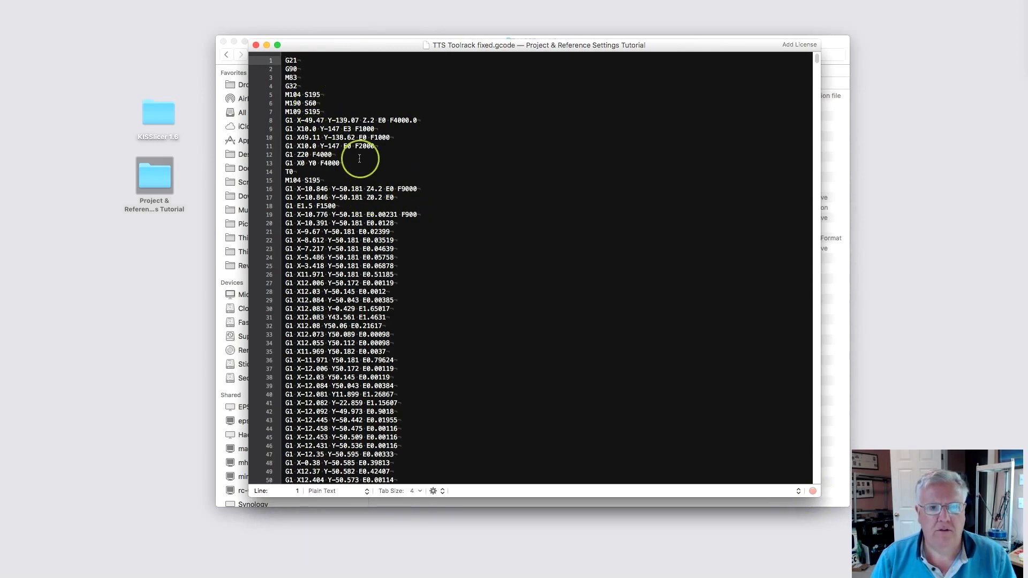
scroll(360, 158, "down", 2)
scroll(357, 159, "down", 3)
scroll(358, 160, "up", 10)
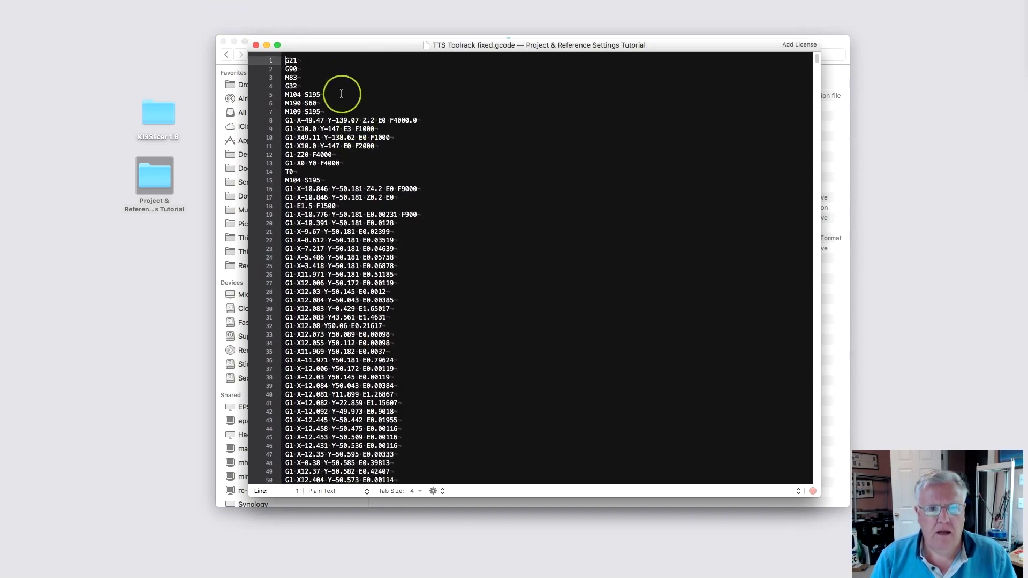
left_click(256, 45)
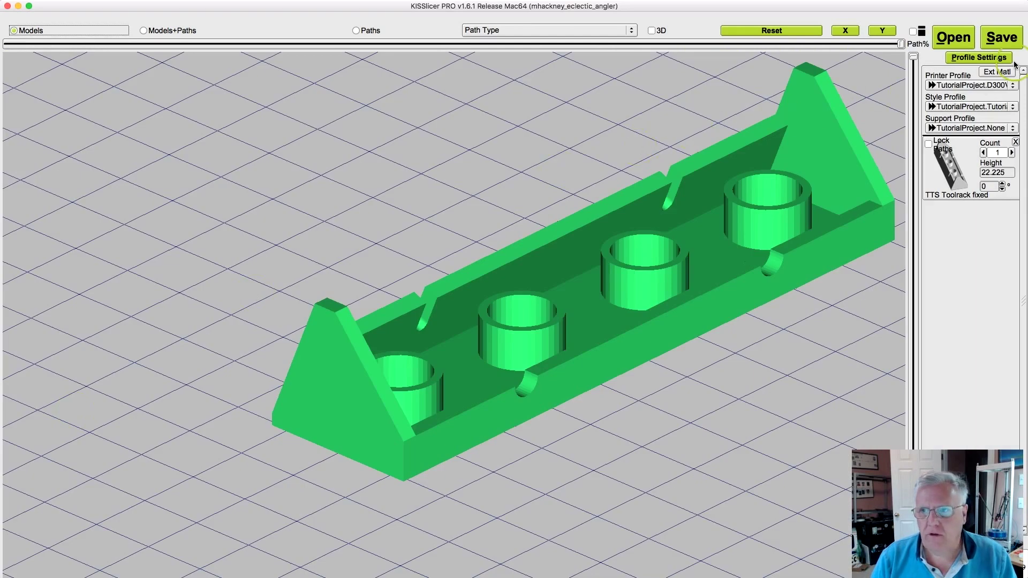
- Turn on Include Comments in the firmware settings of the project's printer profile
left_click(978, 59)
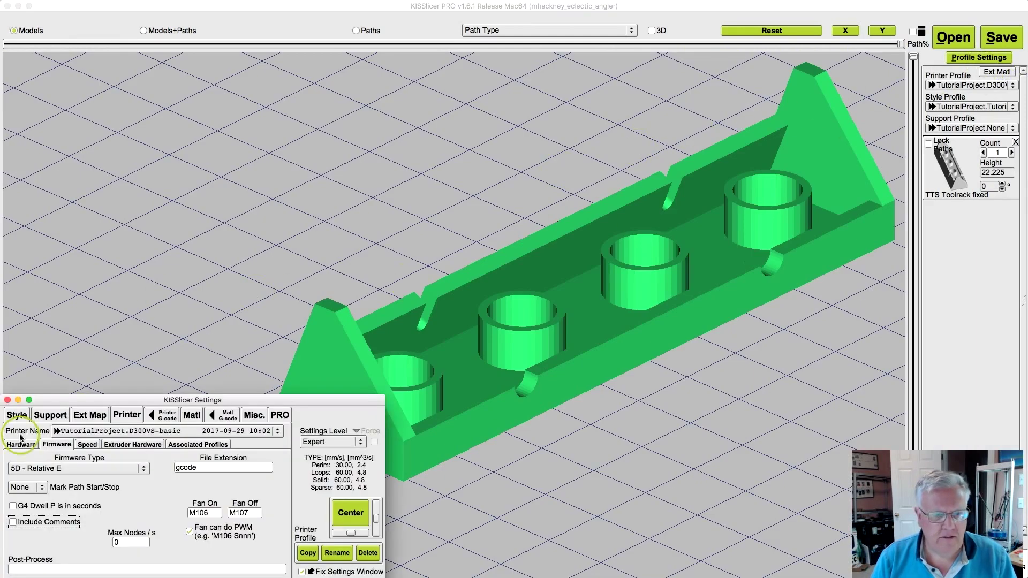
left_click(41, 447)
left_click(12, 522)
left_click(149, 570)
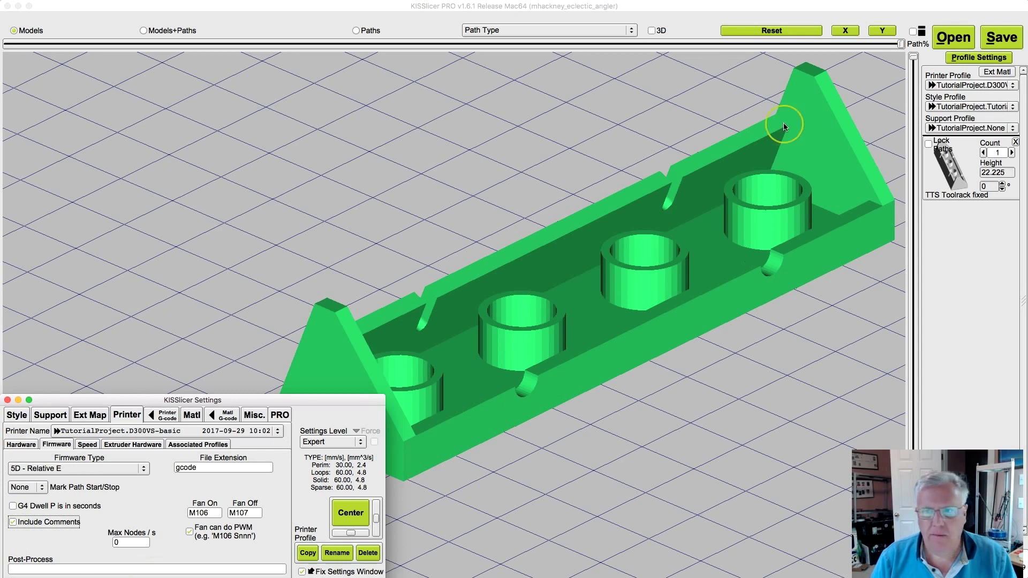
- Save the tool rack G-code as TTS Toolrack fixed Comments in the tutorial folder
left_click(1010, 38)
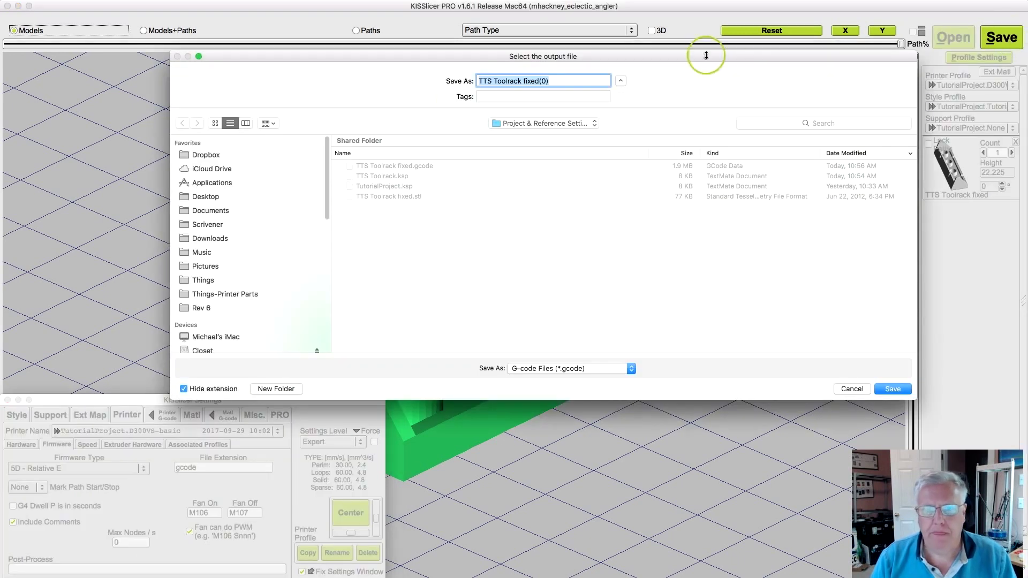
left_click(592, 81)
type("(0)")
key("BackSpace")
key("BackSpace")
key("BackSpace")
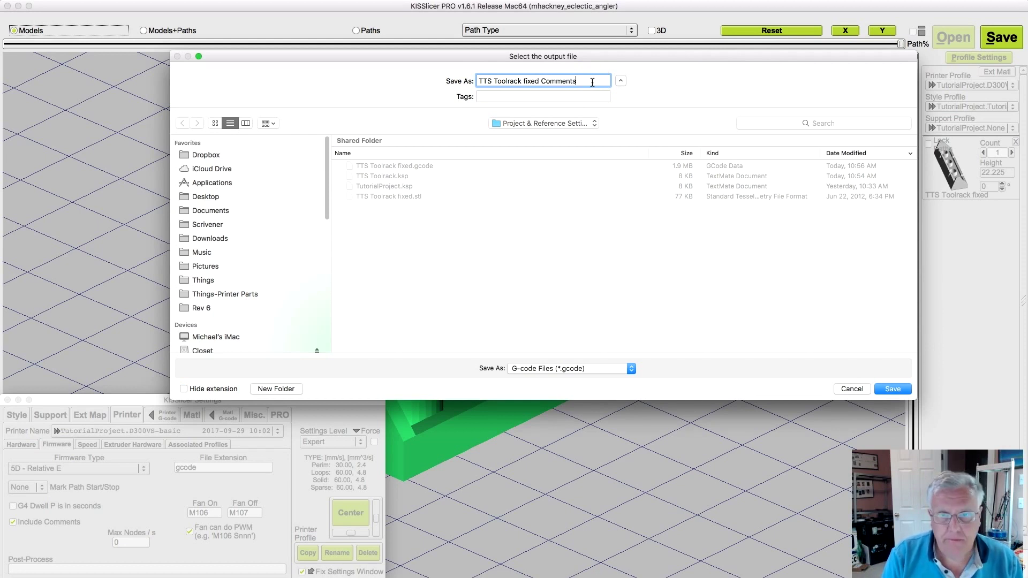
key("Return")
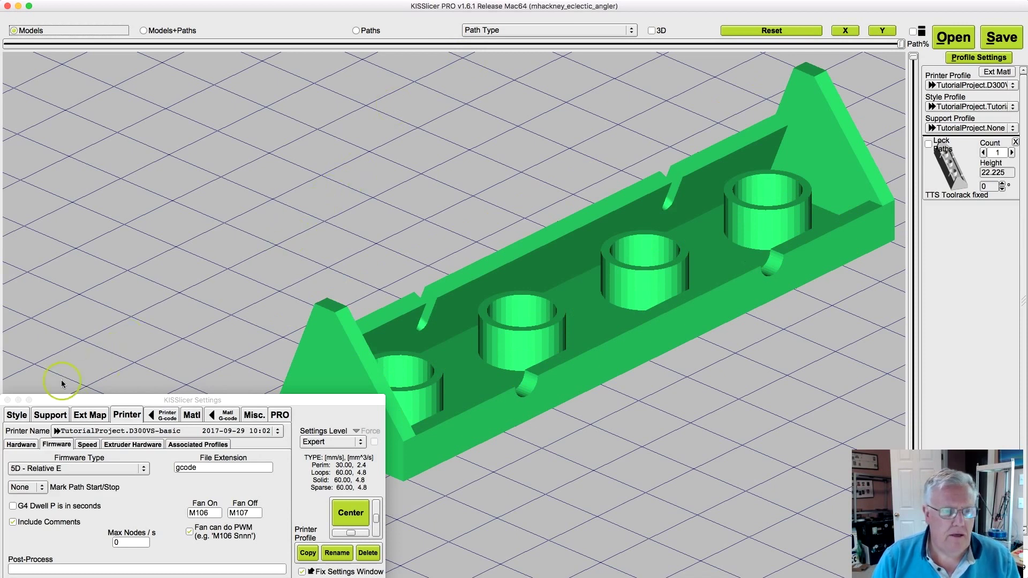
- Close the profile settings, switch to Finder and open TTS Toolrack fixed Comments.gcode in an enlarged text editor window
left_click(8, 400)
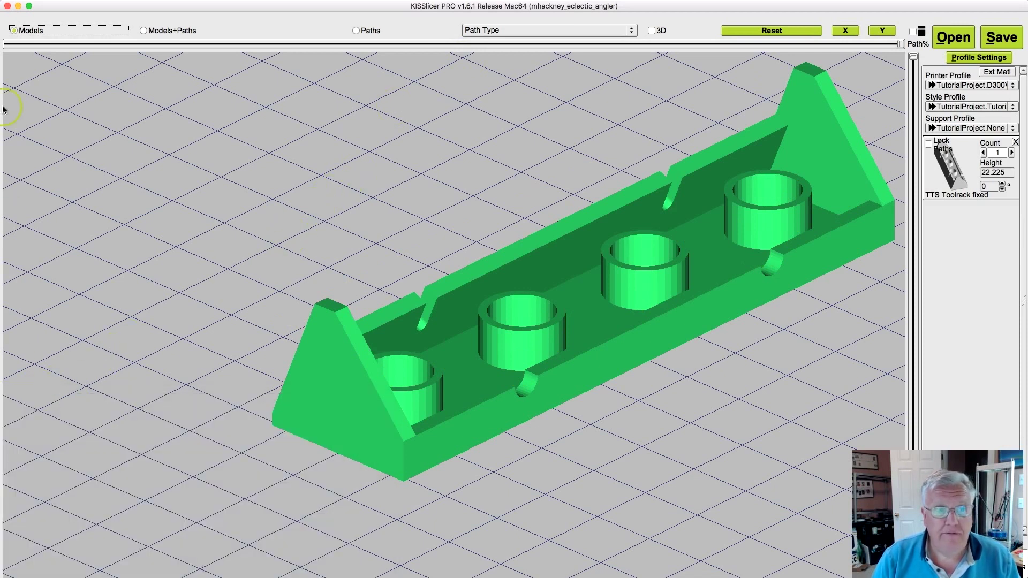
left_click(7, 6)
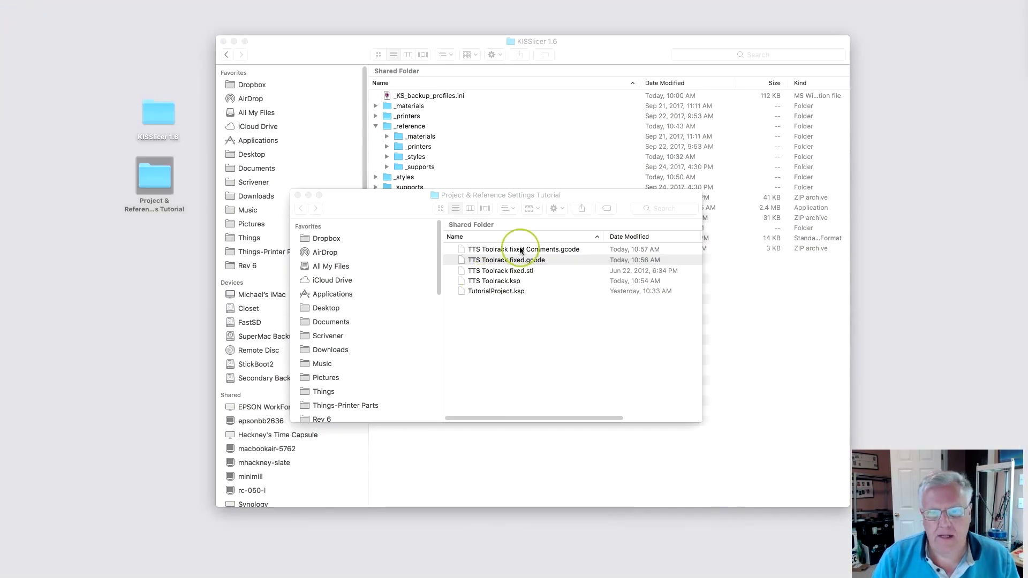
double_click(520, 250)
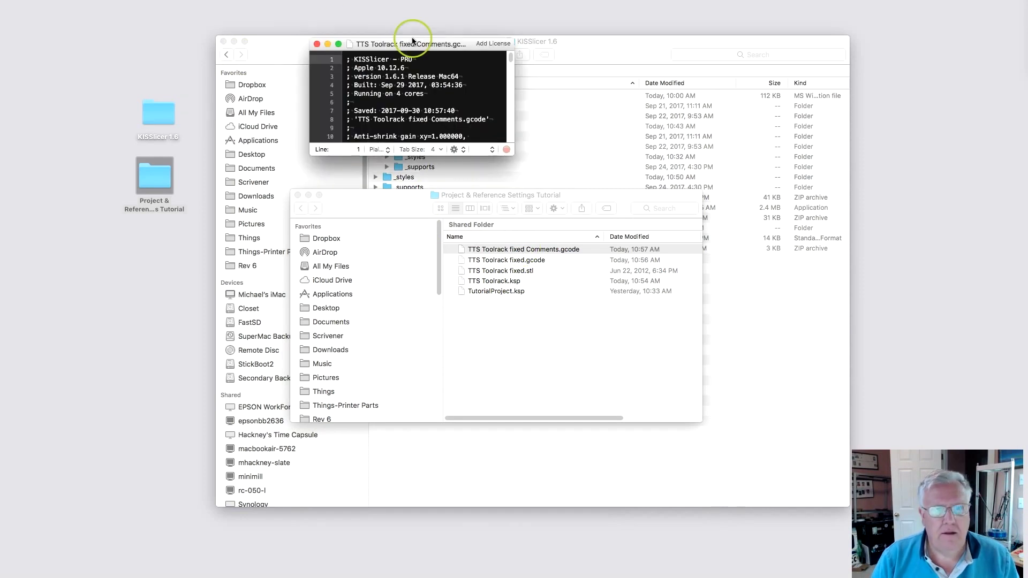
left_click_drag(514, 152, 835, 559)
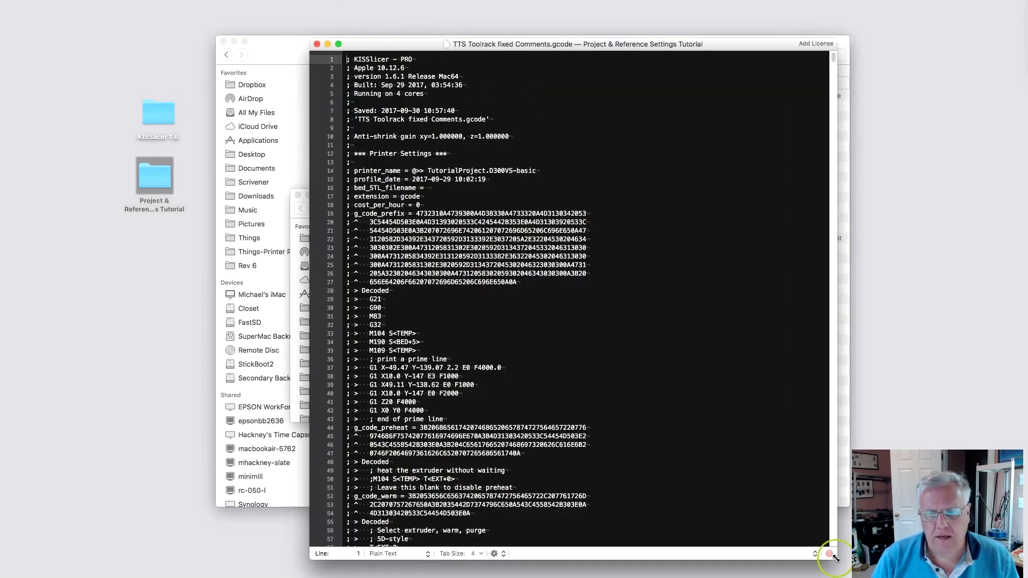
- Examine the commented file header and the Printer Settings section, marking its heading
scroll(522, 201, "down", 5)
scroll(522, 201, "down", 15)
scroll(522, 201, "up", 18)
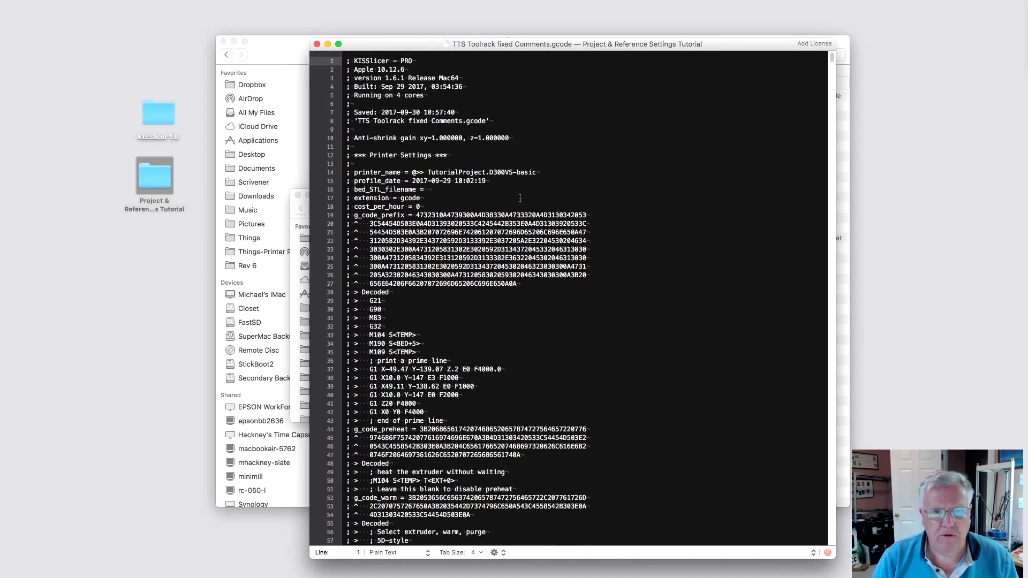
left_click_drag(358, 154, 482, 153)
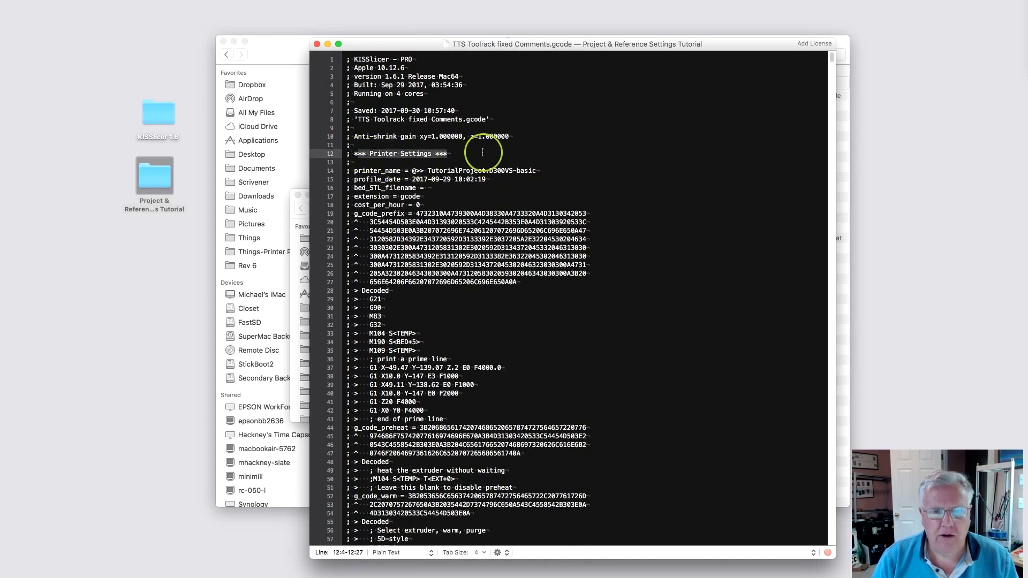
scroll(537, 211, "down", 20)
scroll(538, 210, "up", 5)
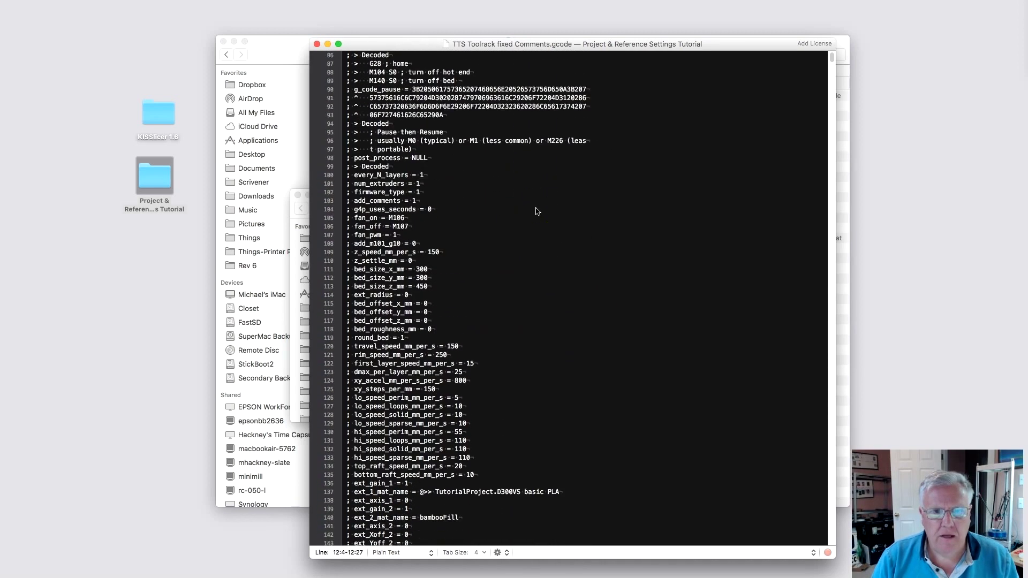
scroll(537, 211, "down", 20)
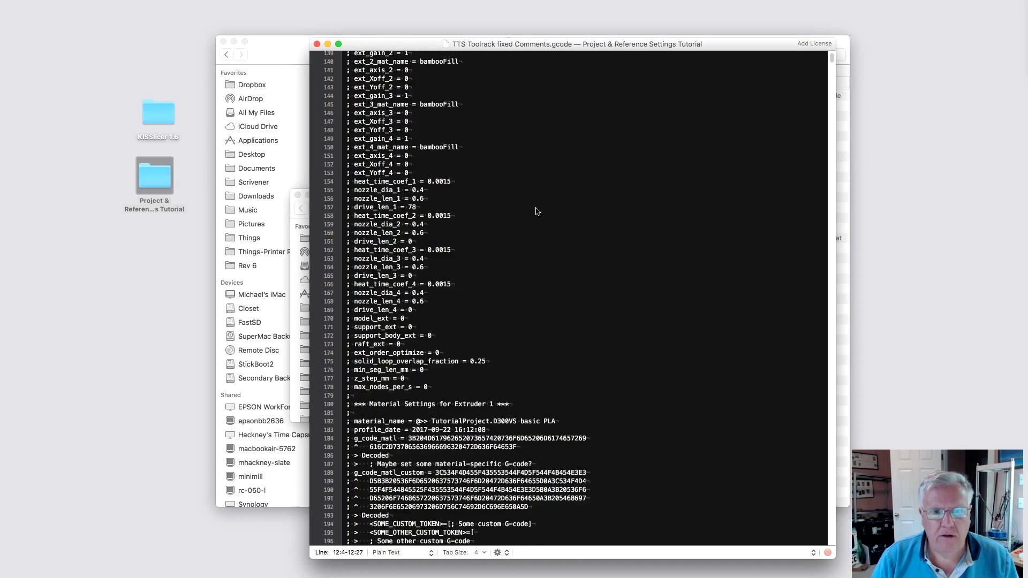
- Review the Material, Style, Support and Actual Slicing Settings comment sections, marking the first three headings
left_click_drag(424, 283, 492, 285)
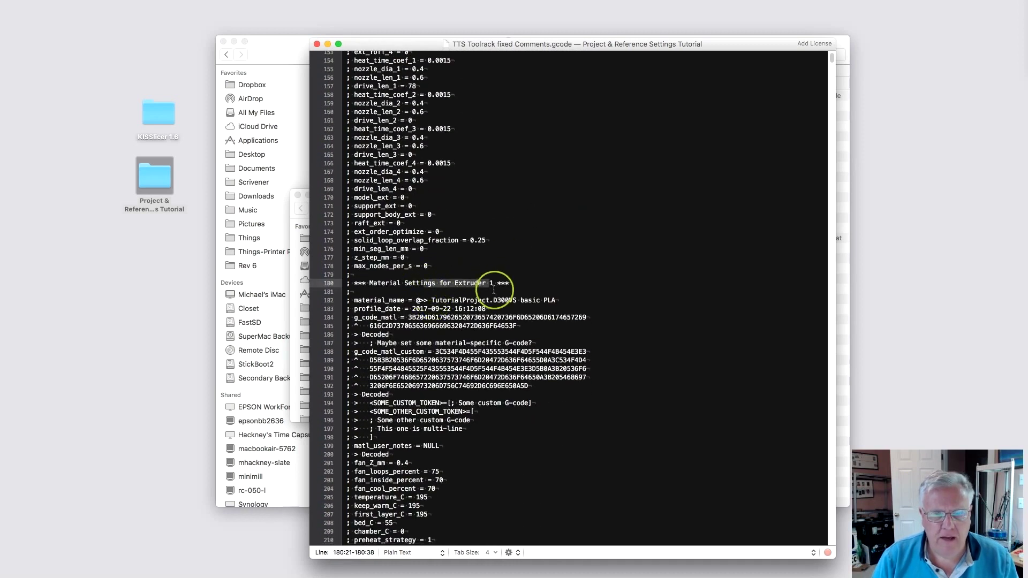
scroll(493, 286, "down", 15)
left_click_drag(377, 204, 351, 213)
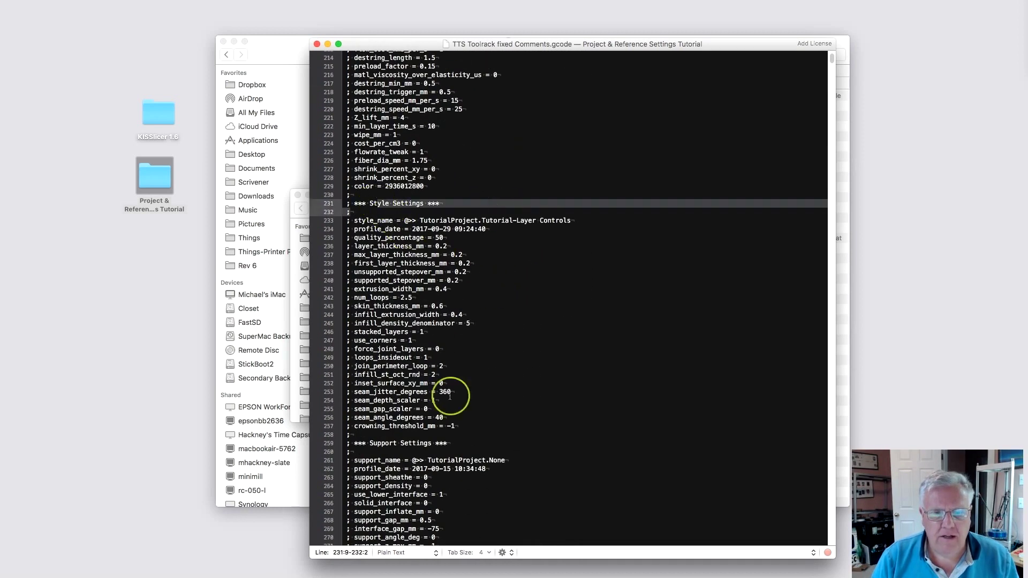
left_click_drag(404, 443, 444, 443)
scroll(551, 423, "down", 5)
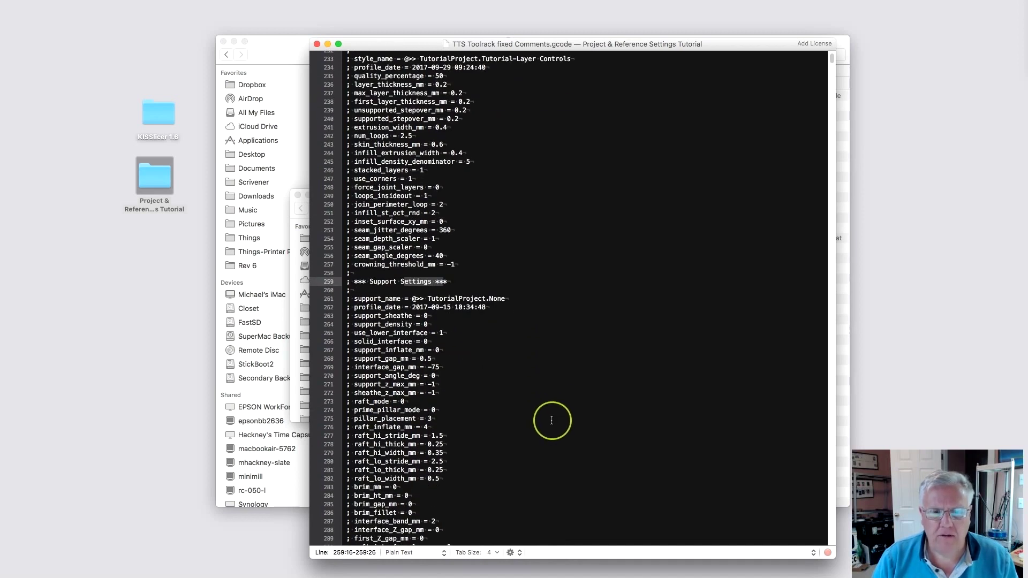
scroll(552, 420, "down", 9)
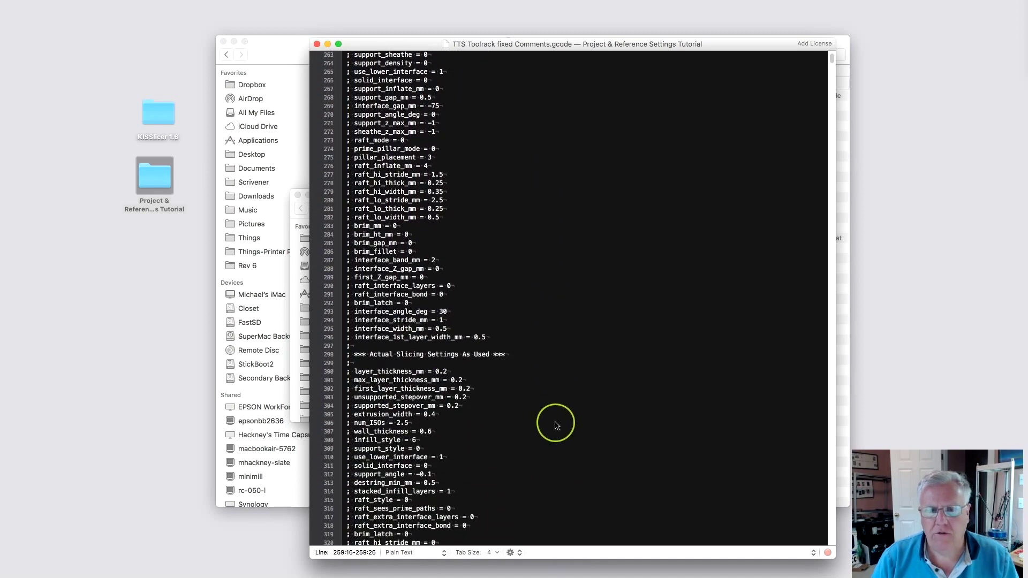
scroll(453, 286, "down", 20)
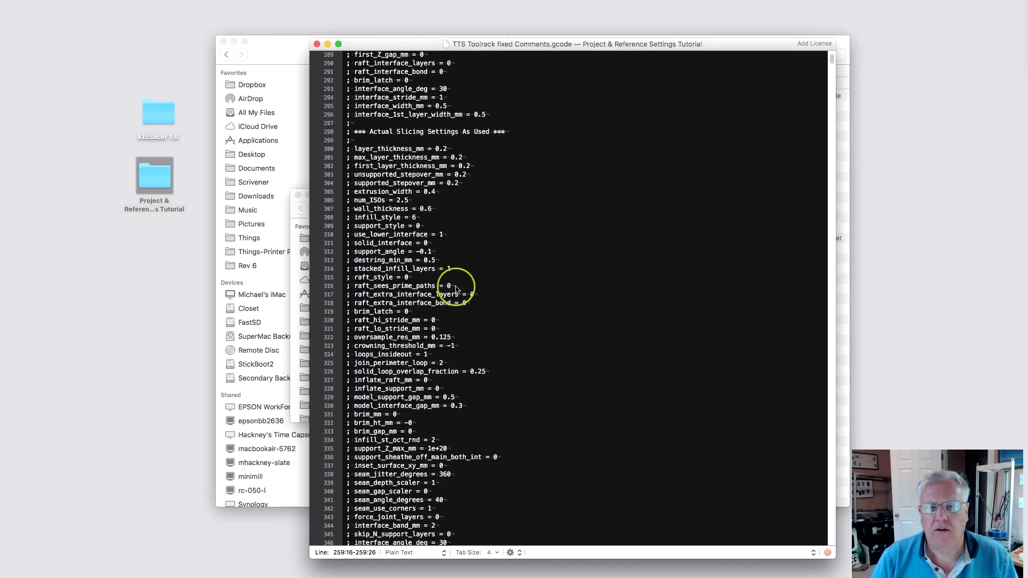
- Examine the G-code prefix and main G-code comments, marking the head speed and filament speed in the first perimeter path
scroll(527, 276, "down", 3)
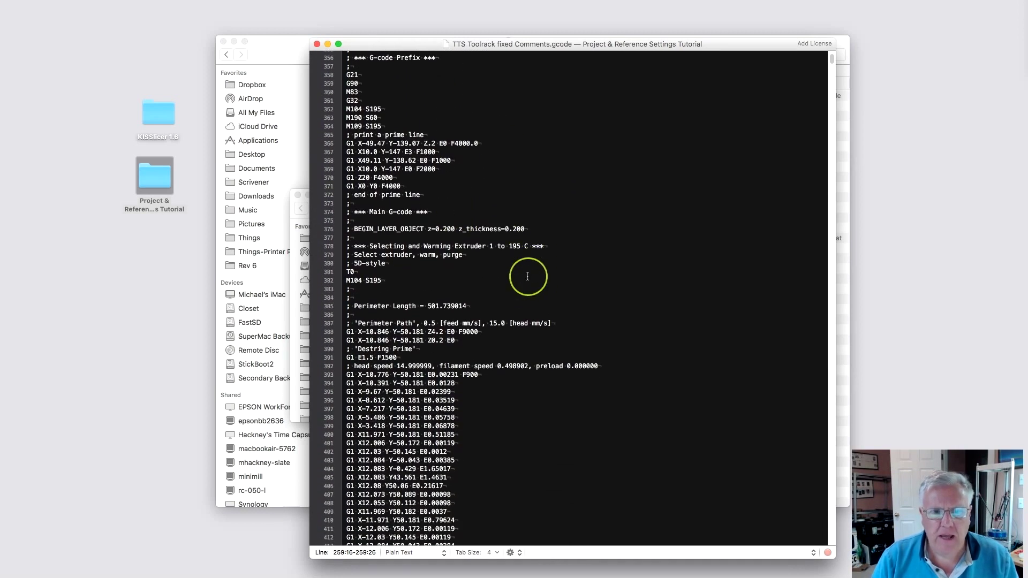
scroll(519, 299, "up", 3)
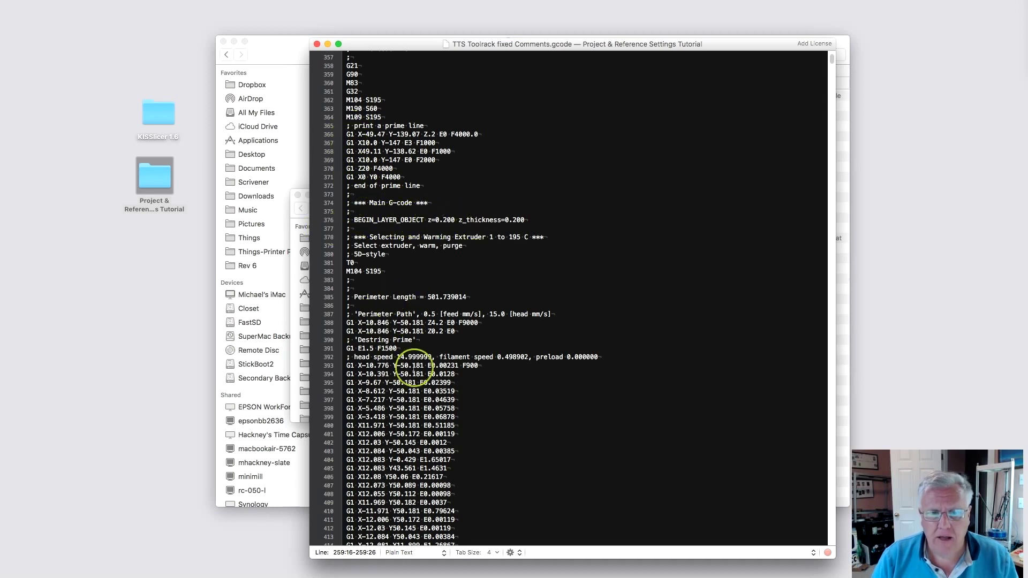
scroll(415, 360, "down", 5)
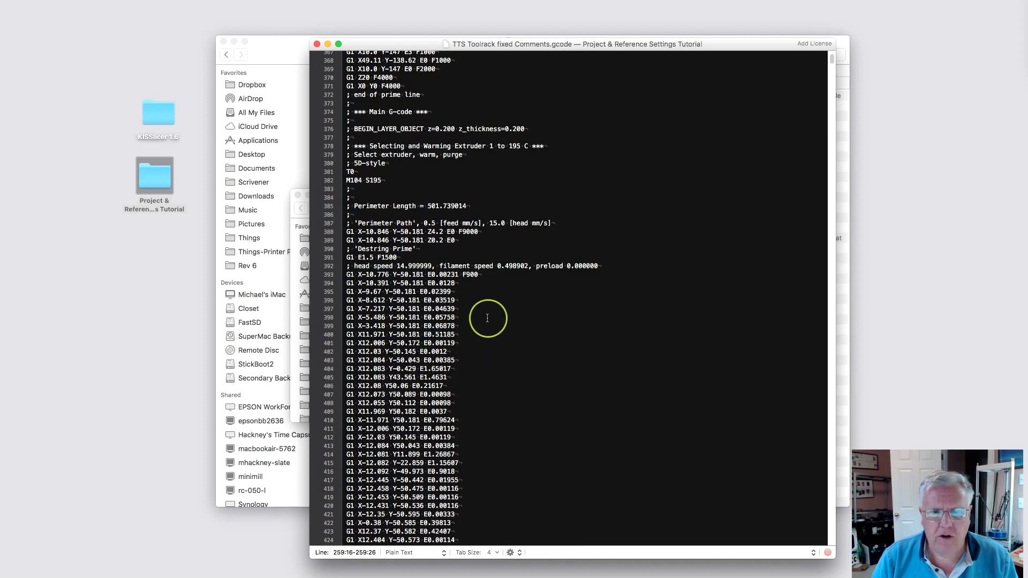
left_click_drag(353, 266, 429, 267)
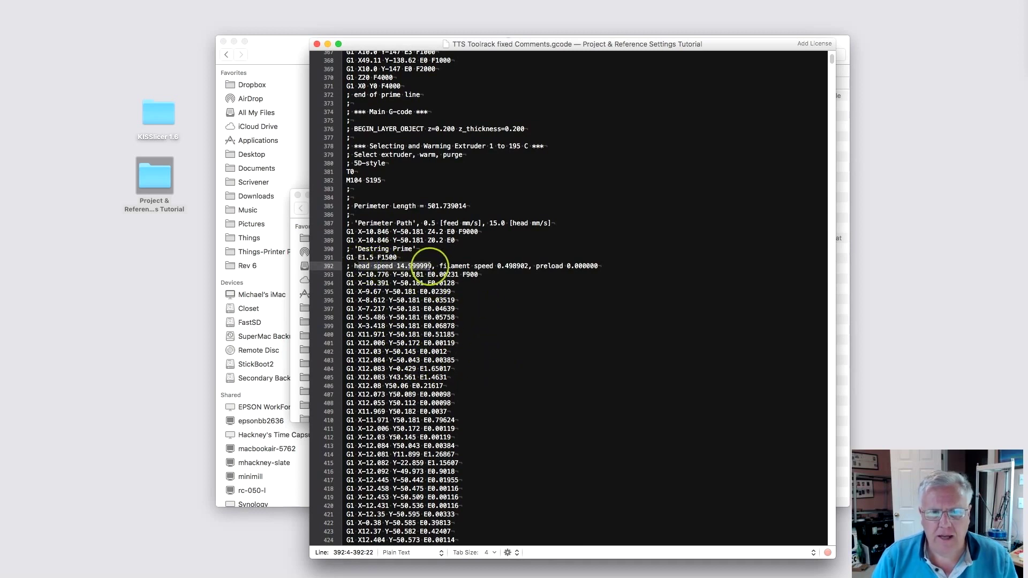
left_click(469, 266)
left_click_drag(468, 266, 521, 266)
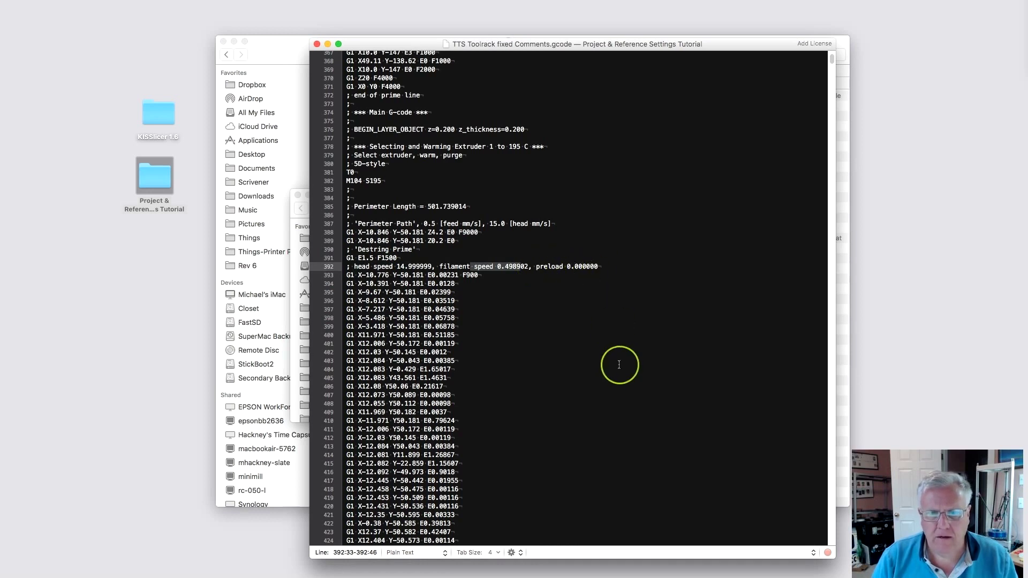
scroll(620, 365, "down", 10)
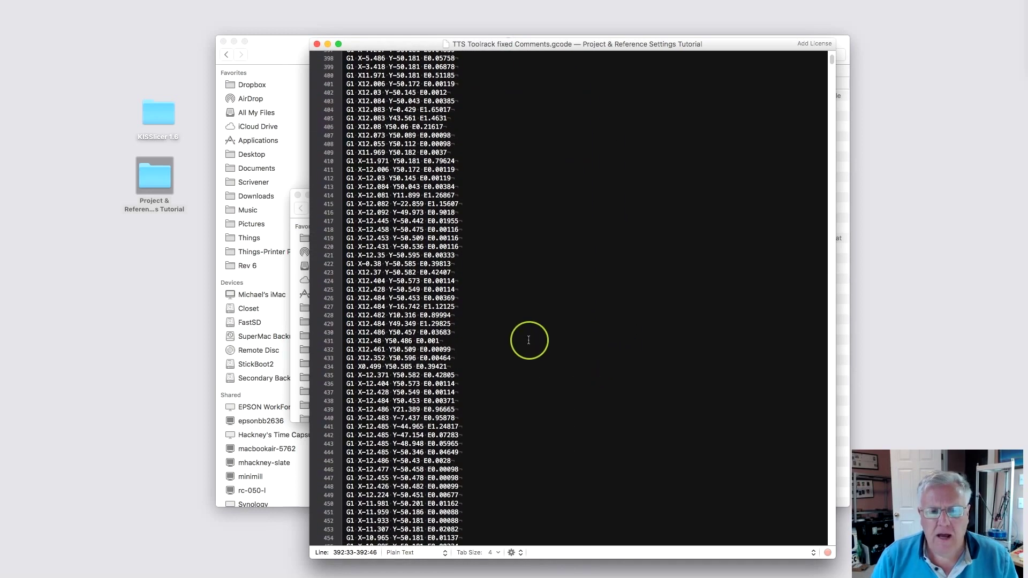
scroll(530, 341, "up", 10)
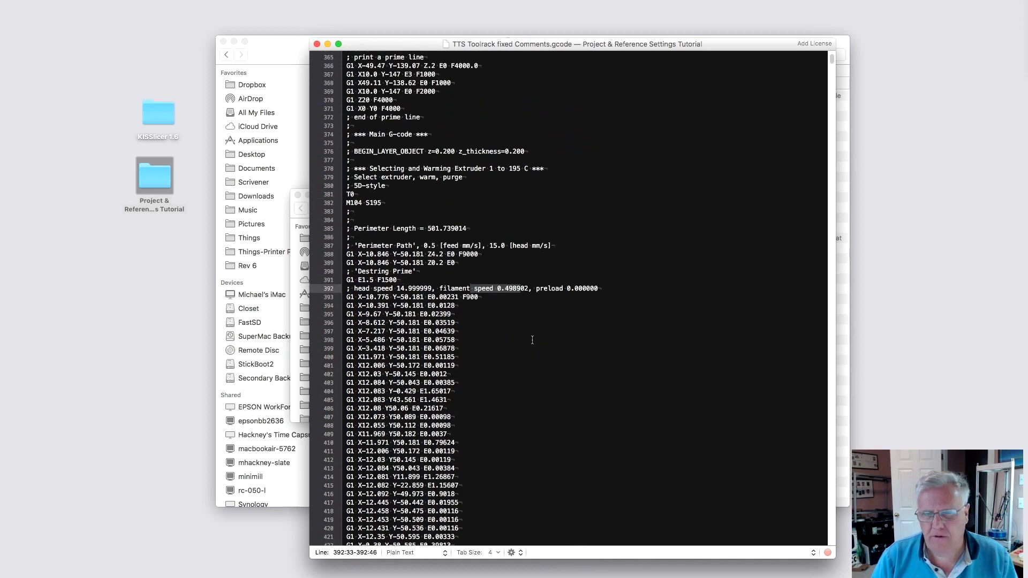
scroll(535, 354, "down", 2)
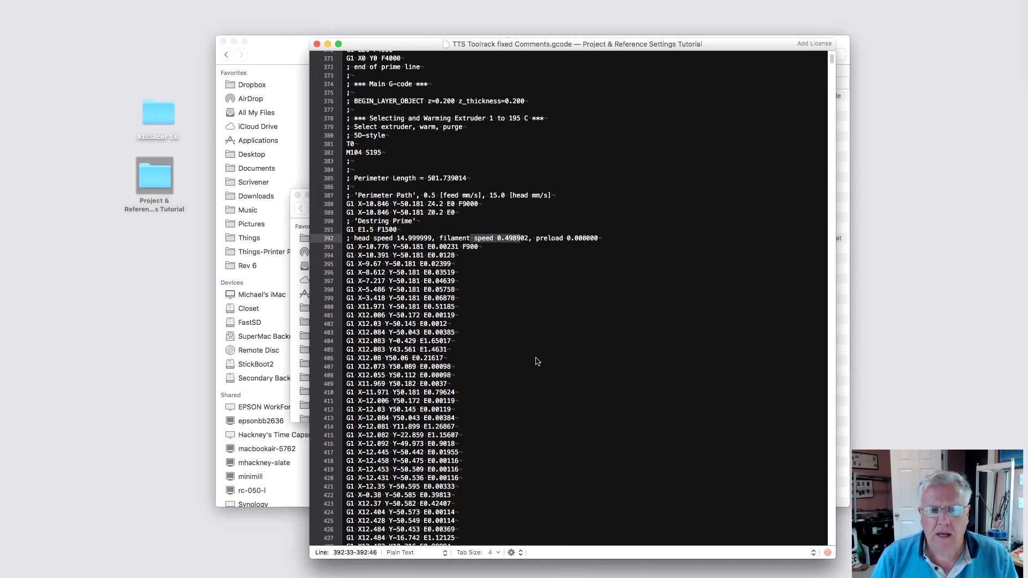
scroll(538, 361, "down", 2)
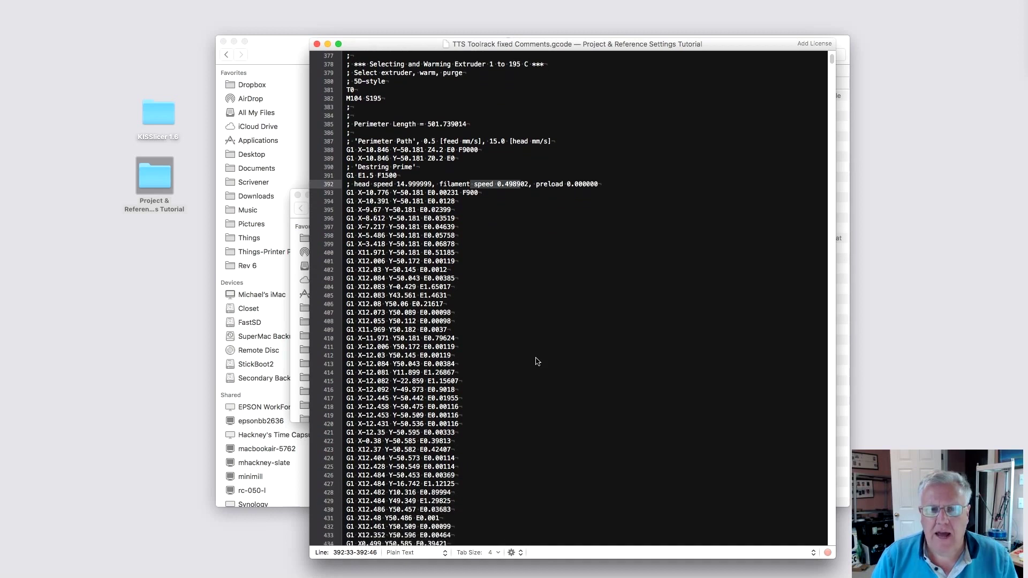
scroll(538, 361, "down", 2)
scroll(536, 358, "down", 1)
scroll(536, 357, "down", 3)
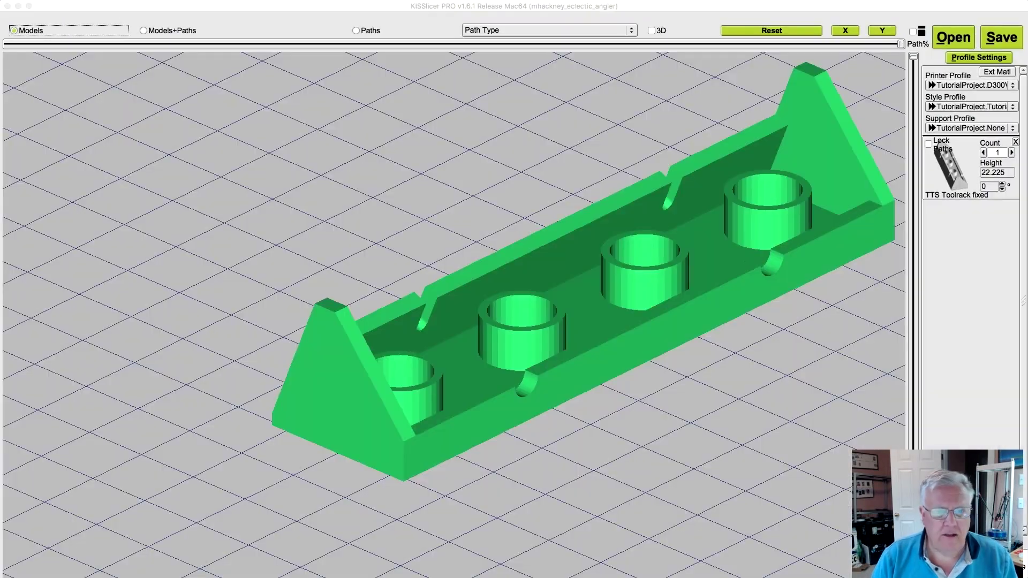
- Return to KISSlicer and change the style profile to D300VS normal rounded infill
left_click(987, 58)
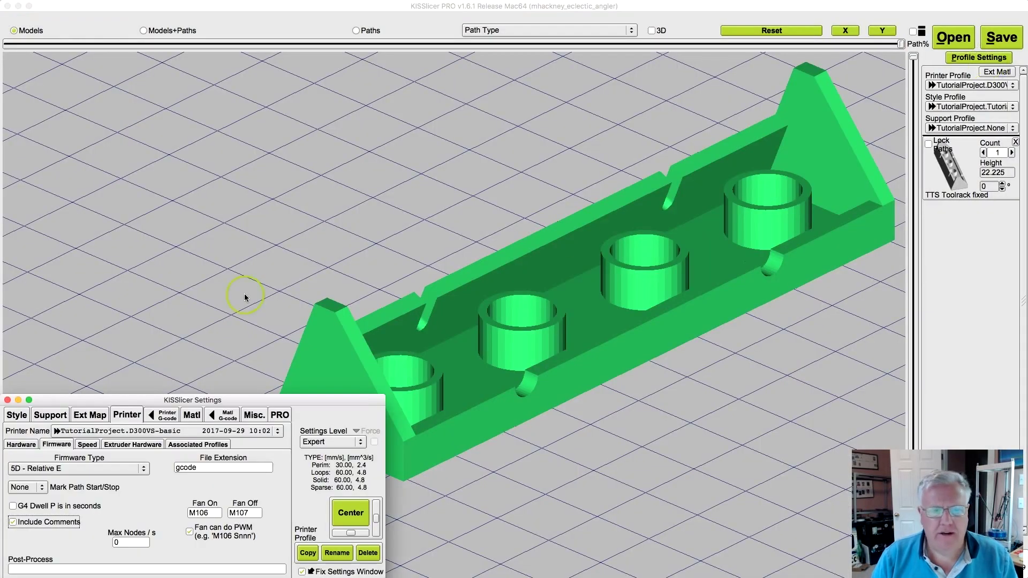
left_click(16, 415)
left_click(349, 531)
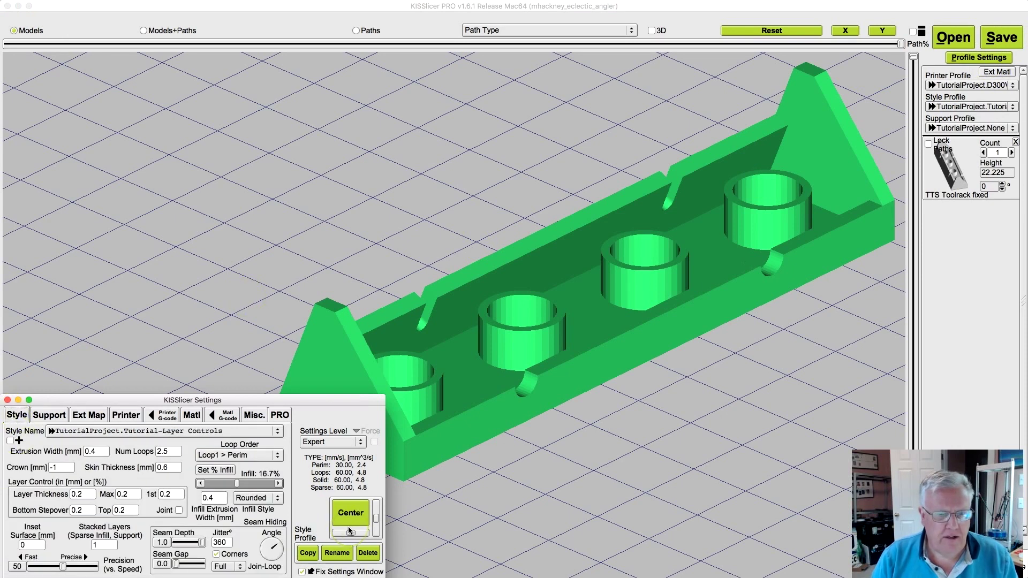
left_click(99, 431)
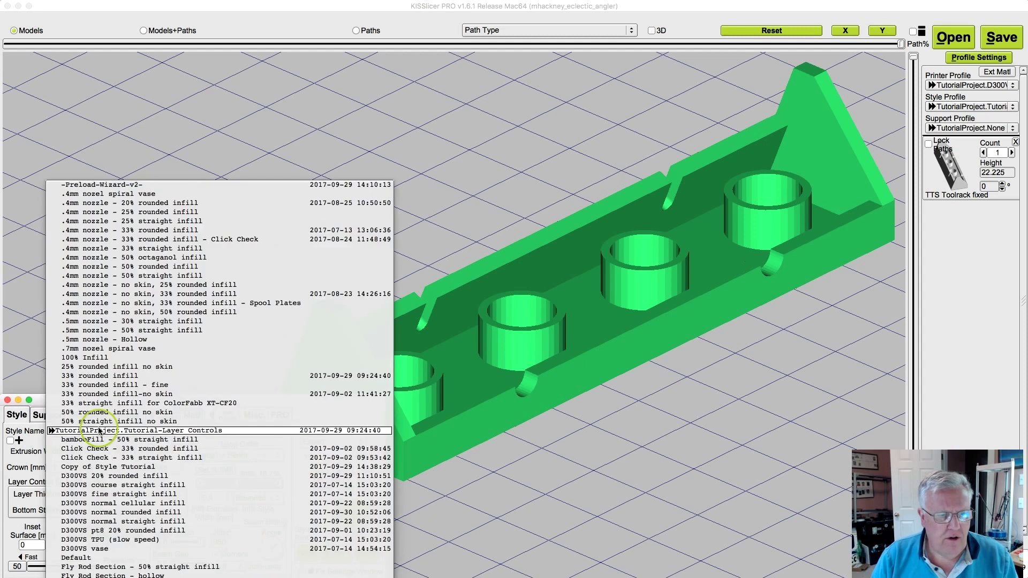
left_click(176, 512)
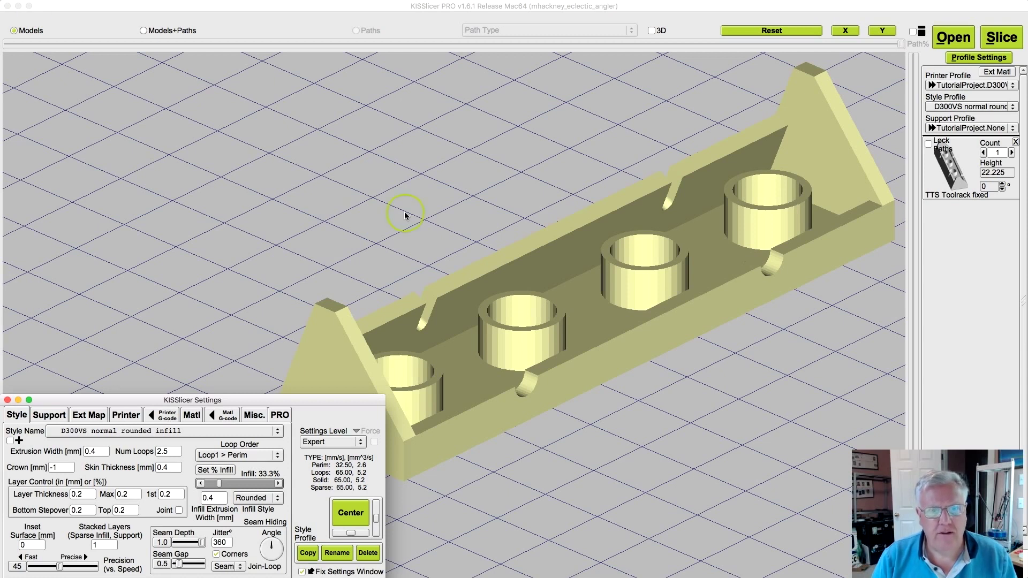
- Open the project file chooser in the Project & Reference Settings folder and show All Files (*)
key("super+o")
left_click_drag(466, 70, 448, 98)
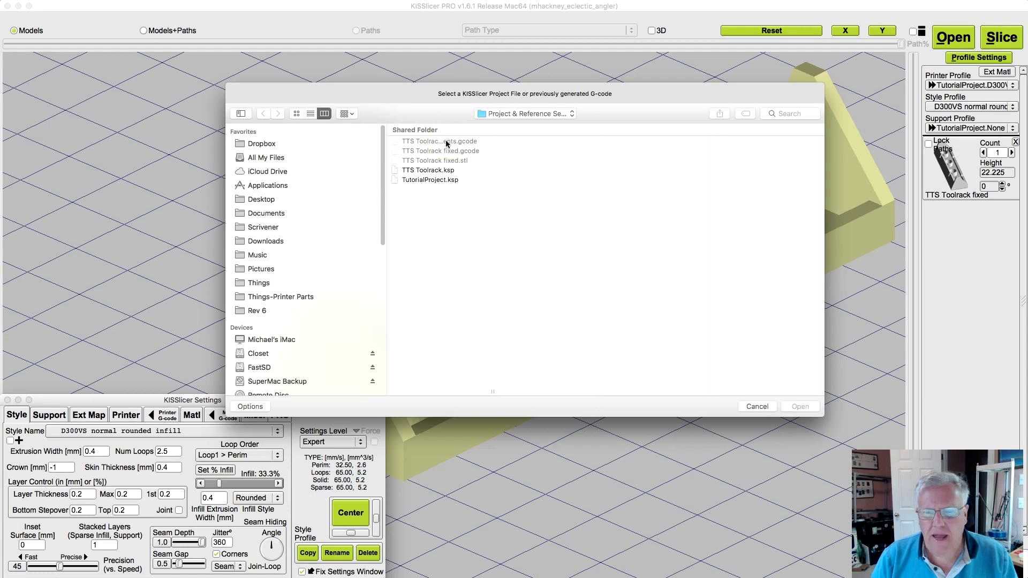
left_click(251, 407)
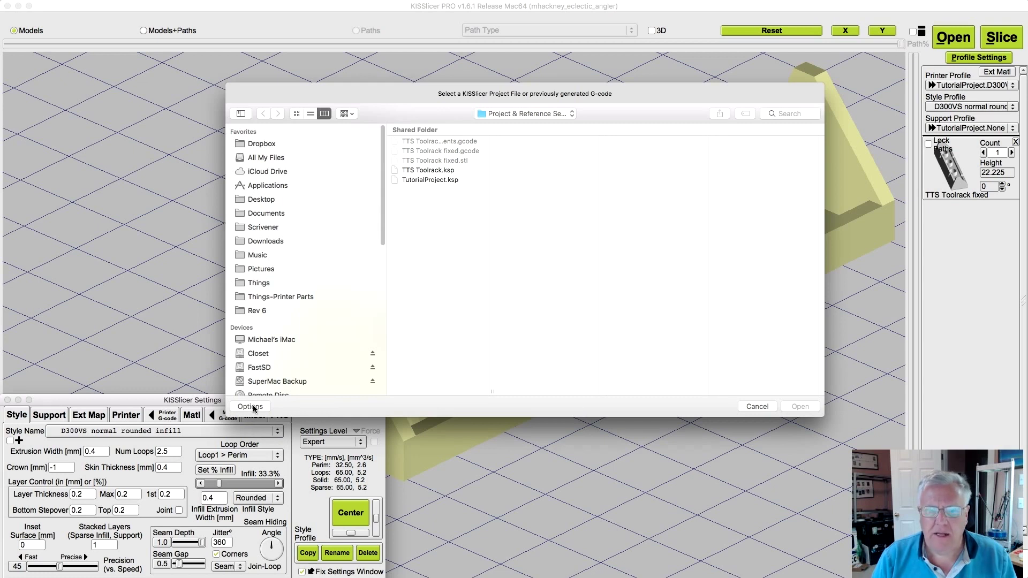
left_click(253, 407)
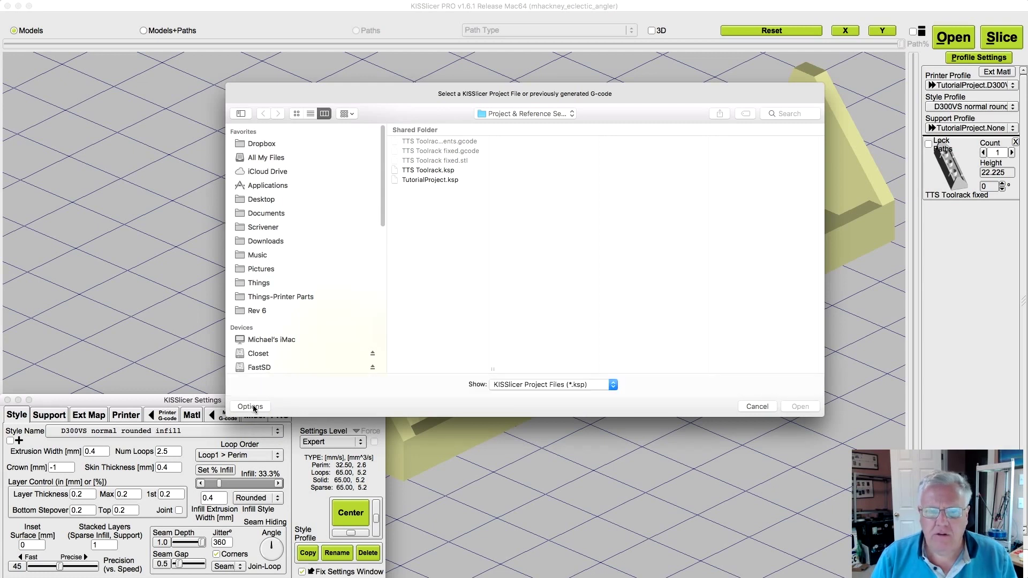
left_click(557, 385)
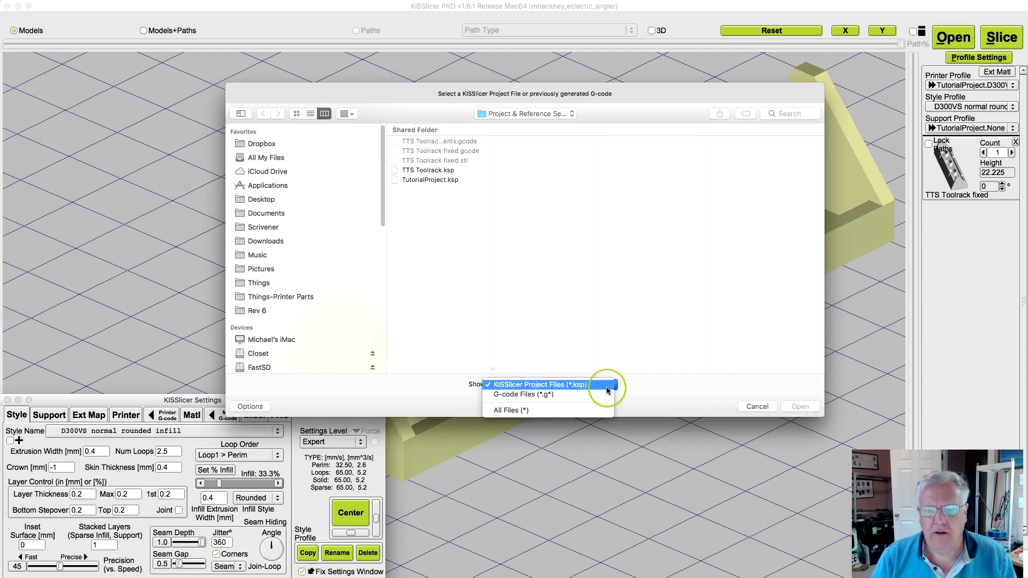
left_click(593, 411)
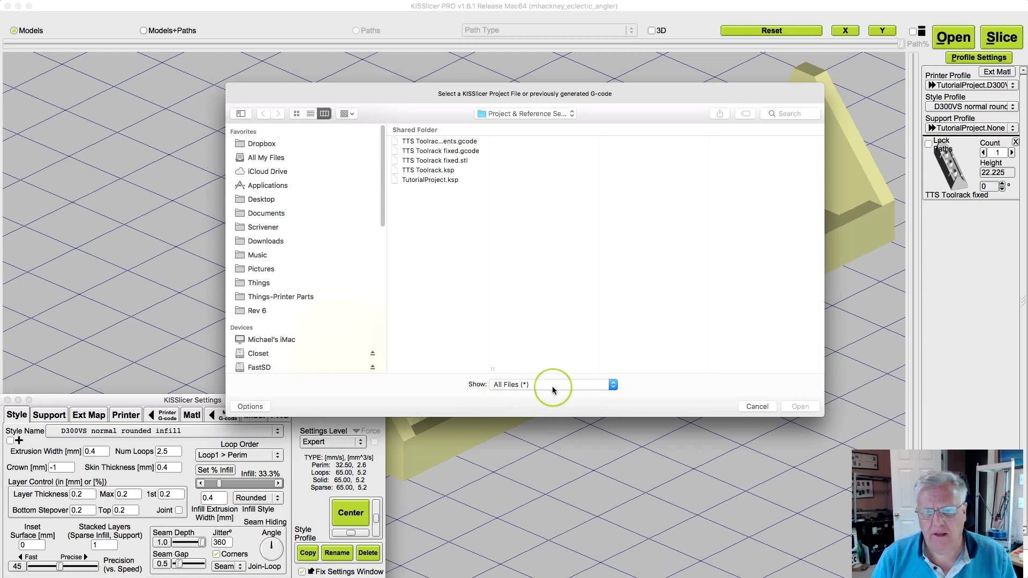
- Open TTS Toolrack fixed Comments.gcode to load its embedded settings as reference profiles
left_click(472, 153)
left_click_drag(492, 369, 543, 362)
left_click(458, 142)
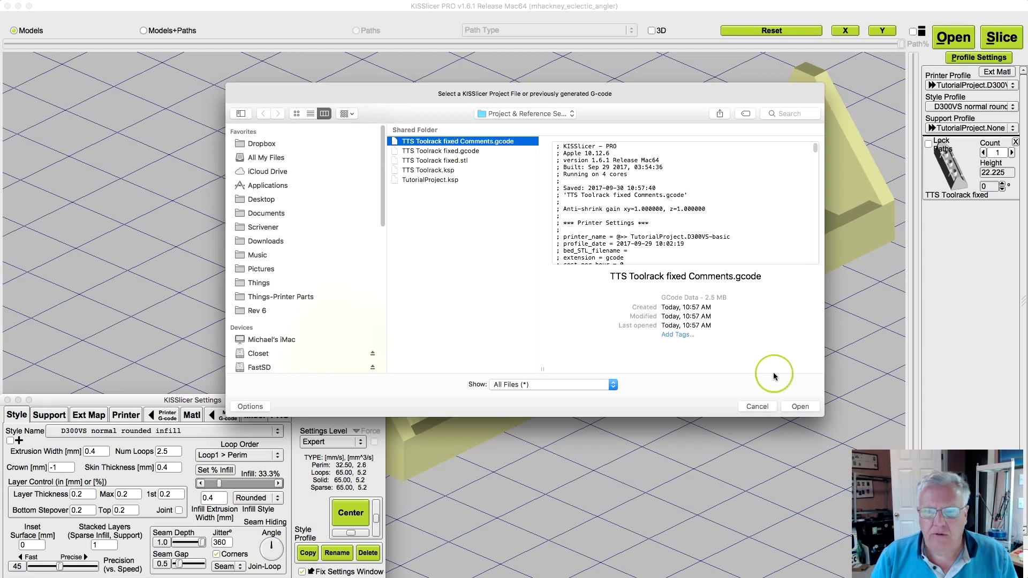
left_click(798, 409)
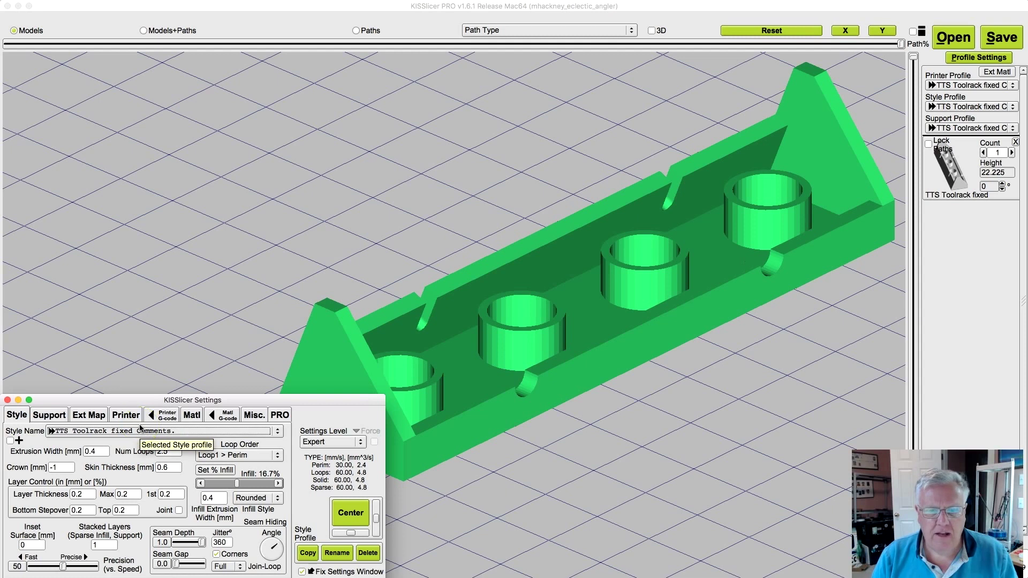
- Review the Style, Support, Printer and Material settings loaded from the G-code file
left_click(144, 453)
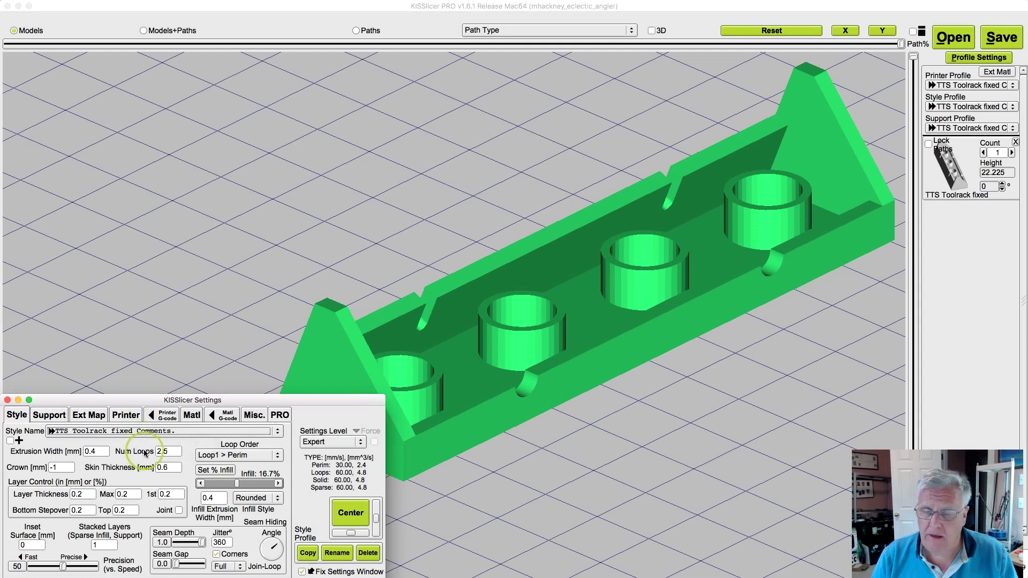
left_click(54, 417)
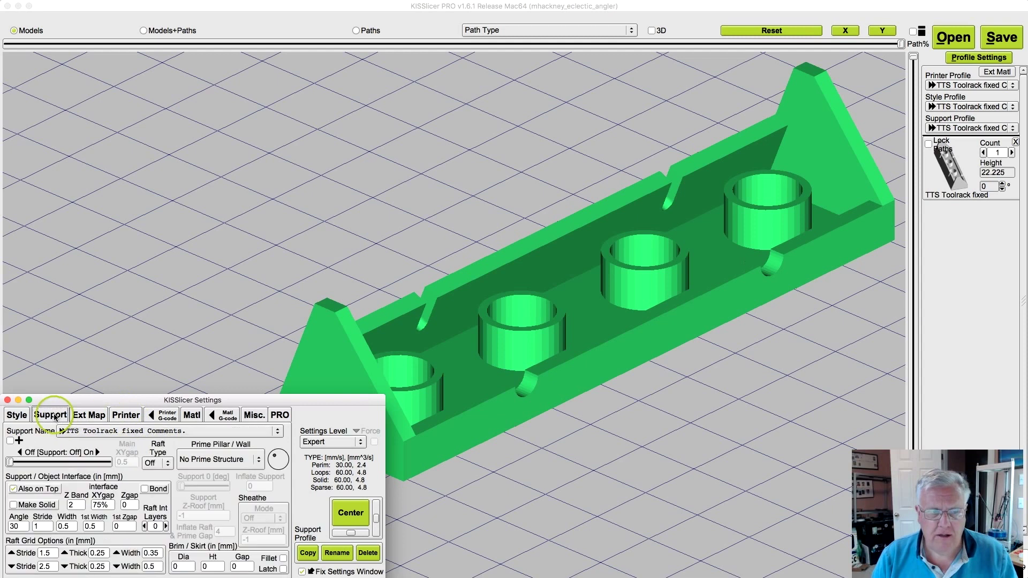
left_click(126, 415)
left_click(192, 415)
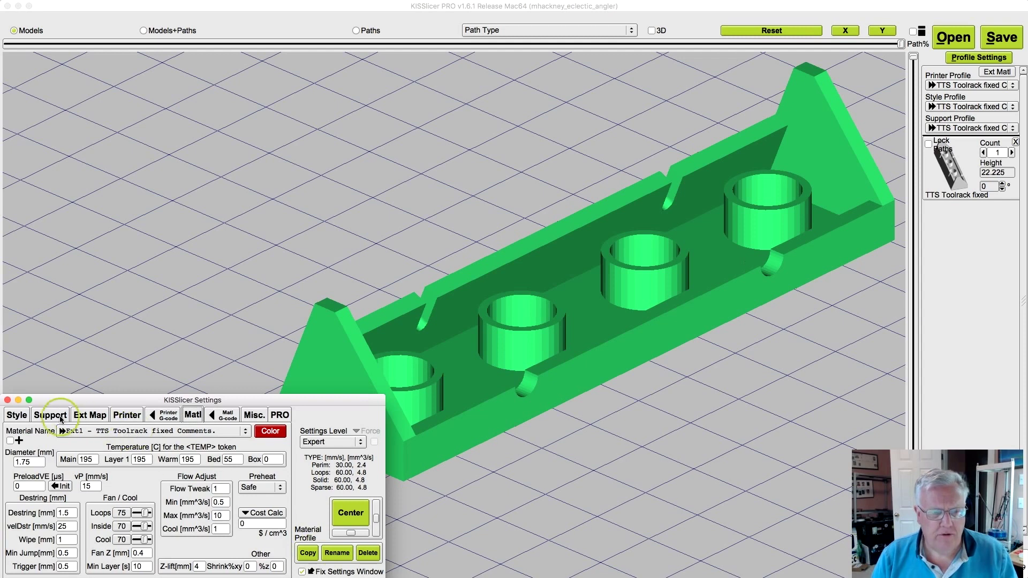
left_click(16, 415)
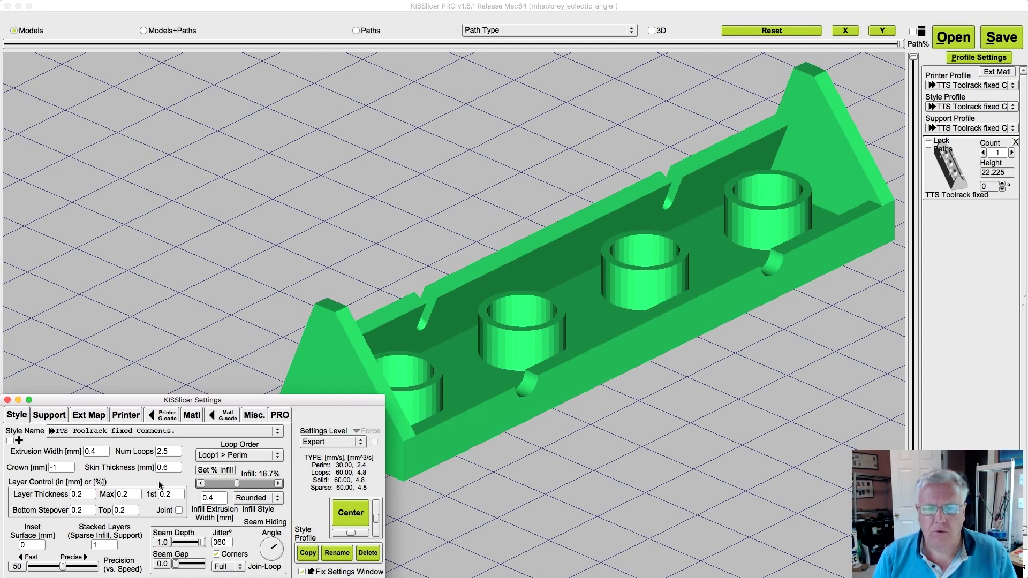
left_click(181, 490)
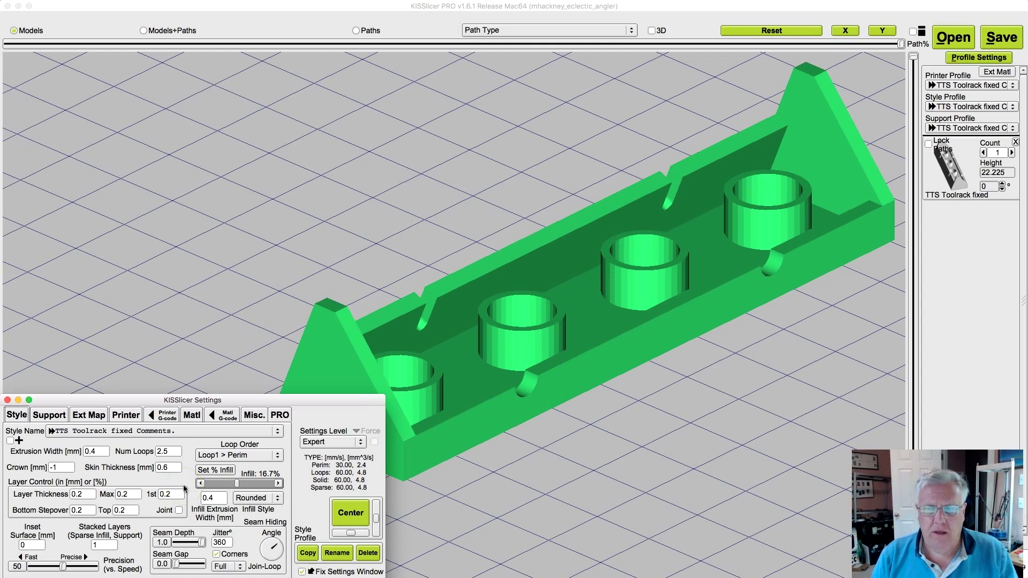
key("BackSpace")
type("6")
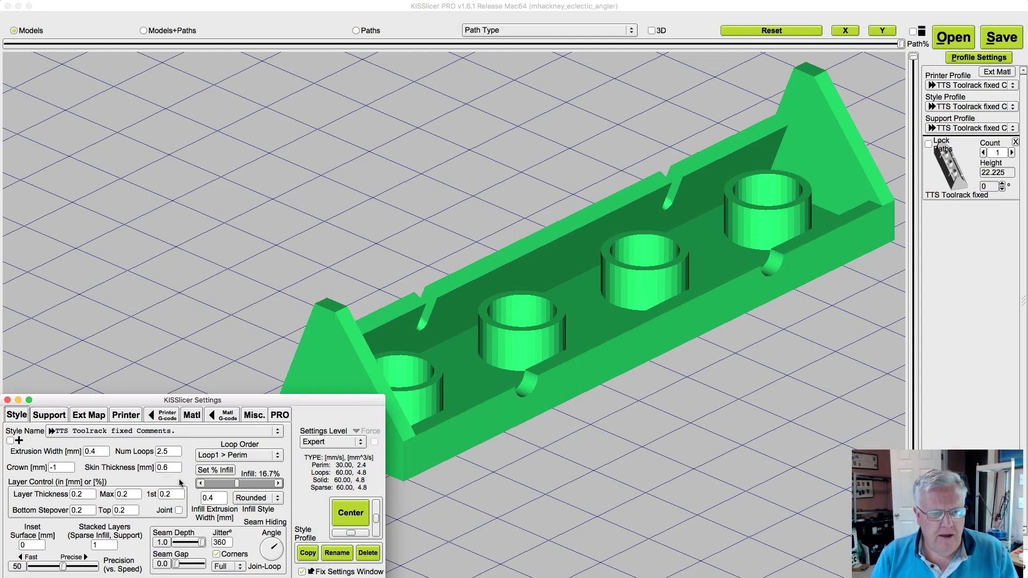
- Switch the style profile from the G-code reference to D300VS normal rounded infill
left_click(101, 433)
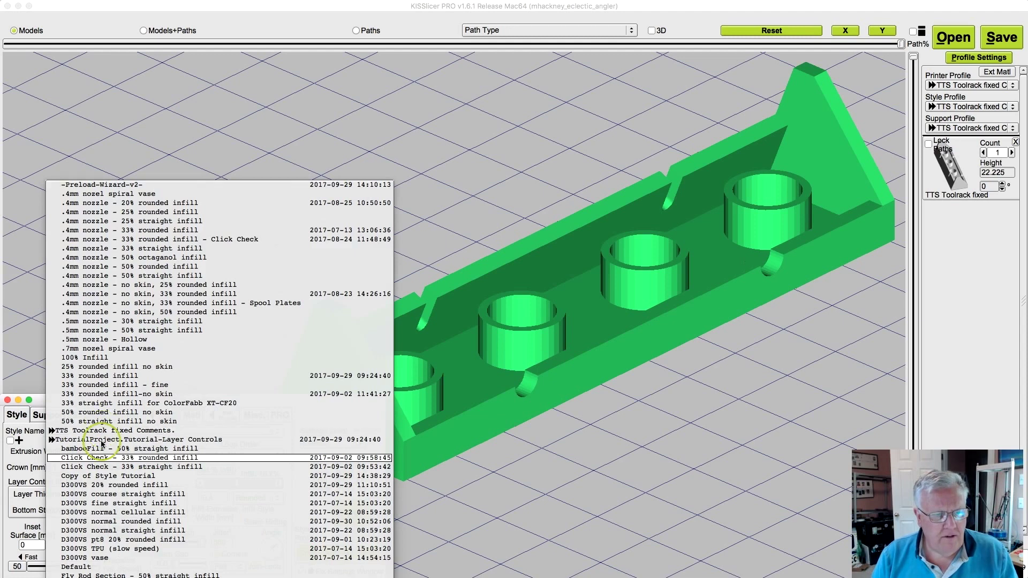
scroll(181, 440, "down", 5)
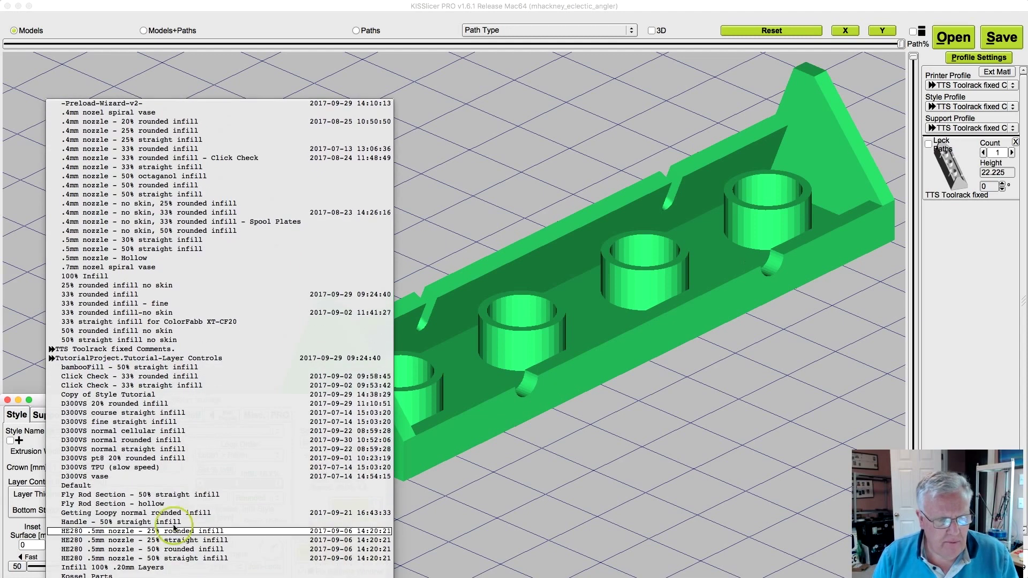
left_click(181, 440)
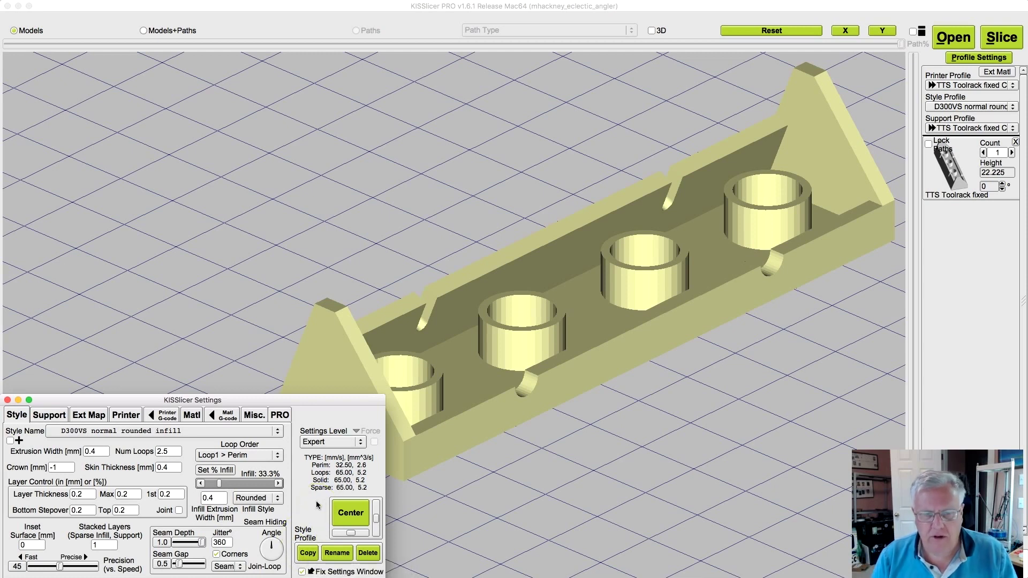
left_click(301, 508)
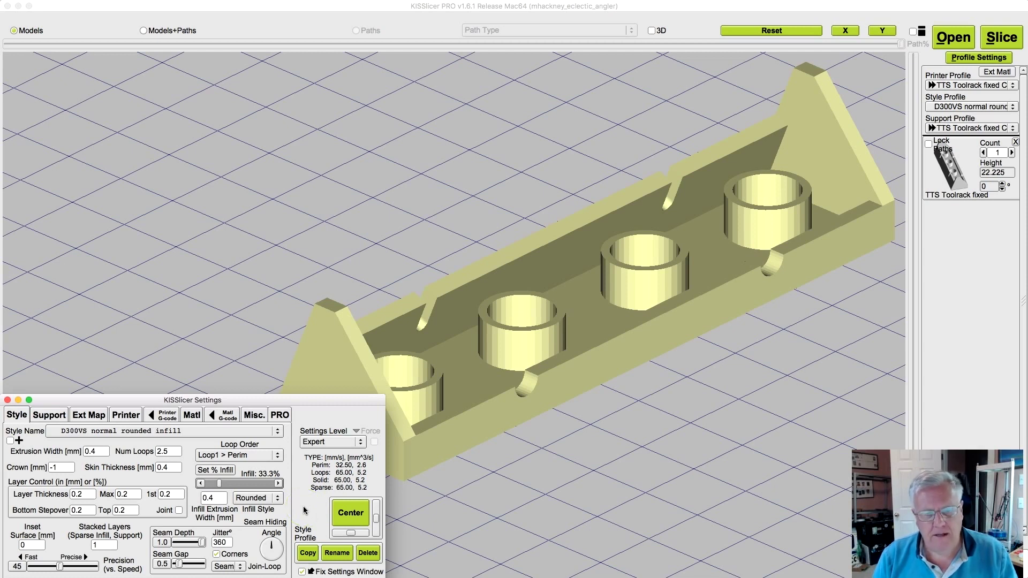
left_click(134, 452)
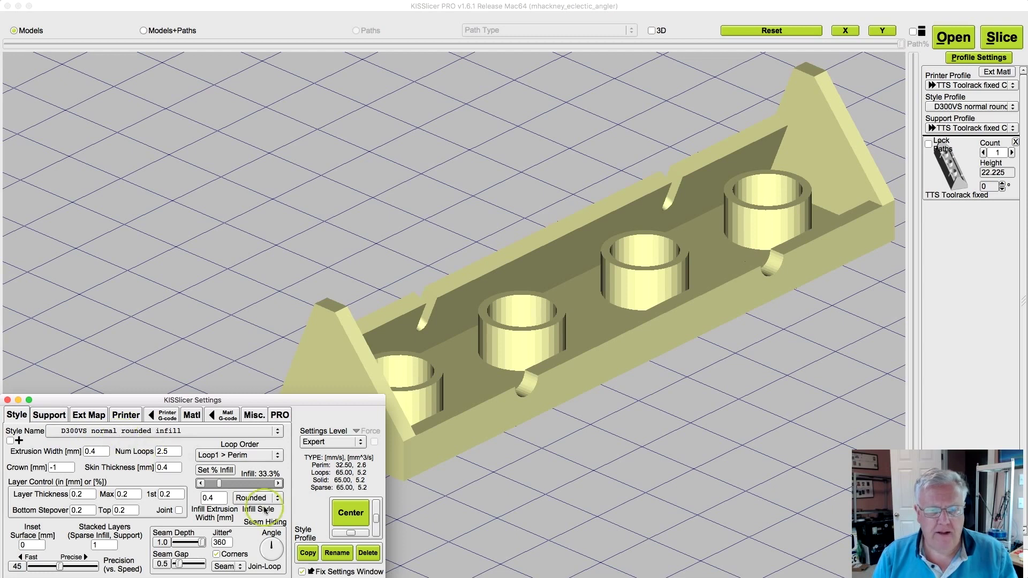
- Copy the current style profile under the new name "D300VS normal octagonal infill"
left_click(308, 554)
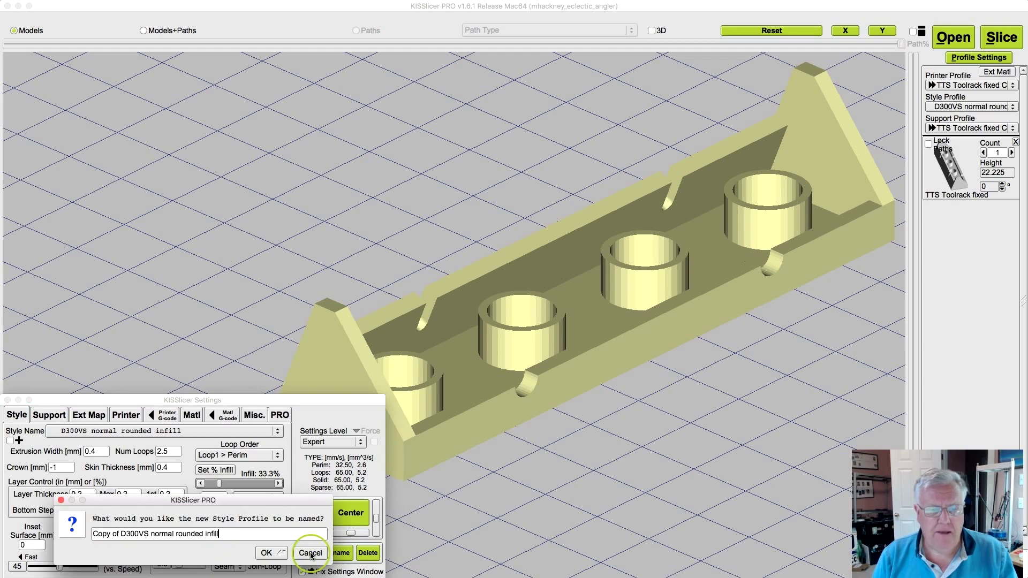
left_click_drag(121, 534, 49, 529)
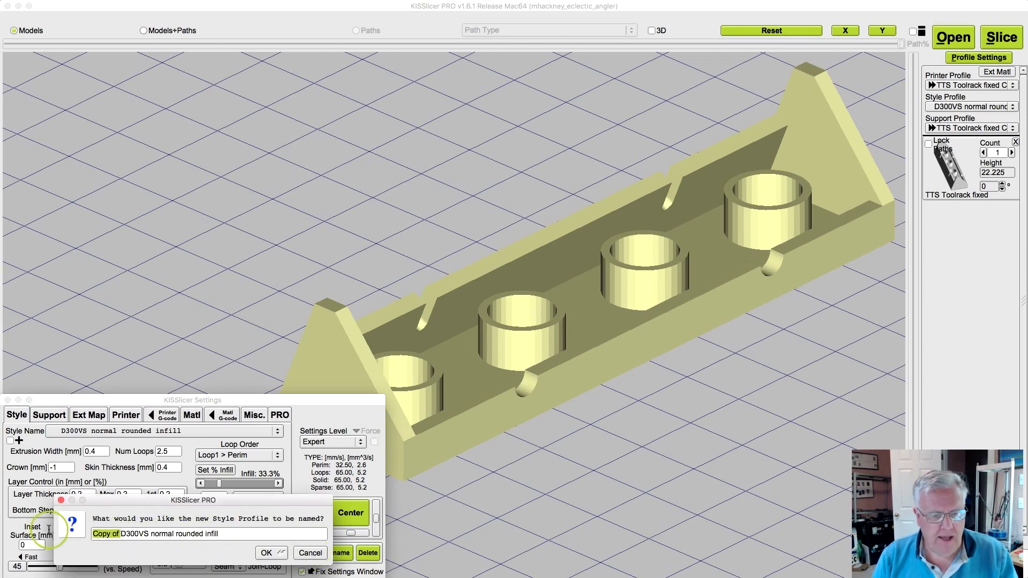
key("BackSpace")
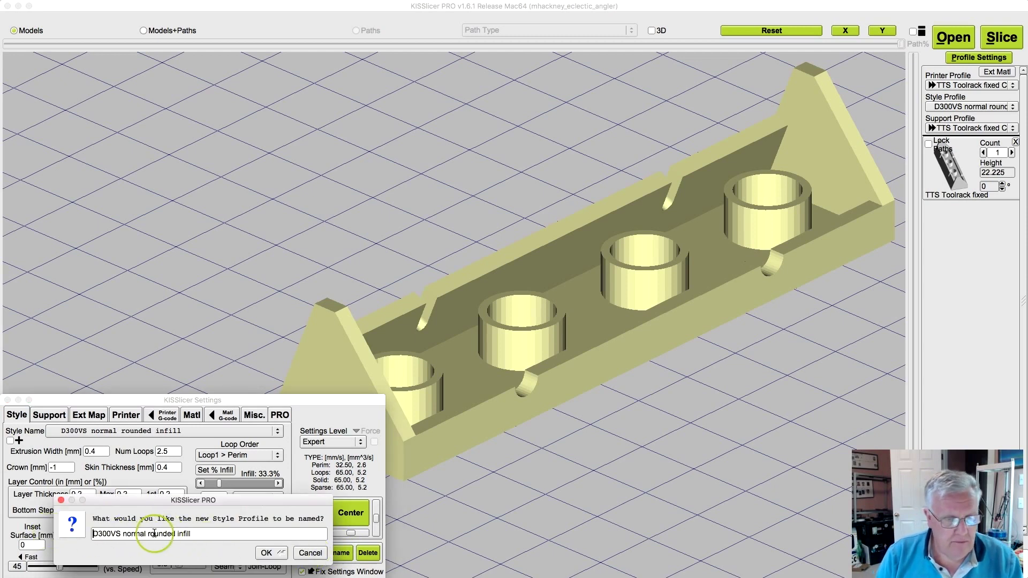
double_click(155, 534)
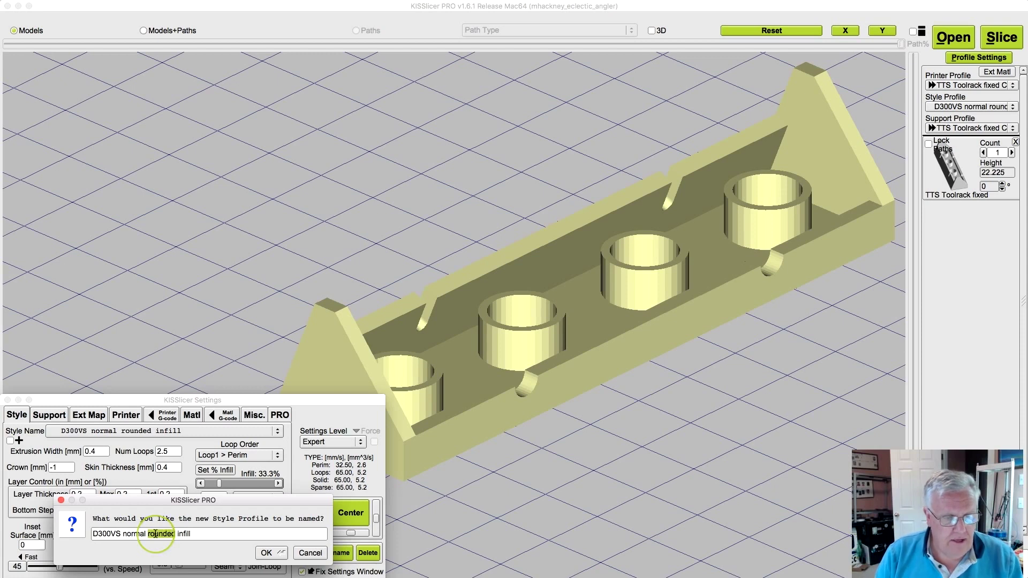
type("og")
type("a")
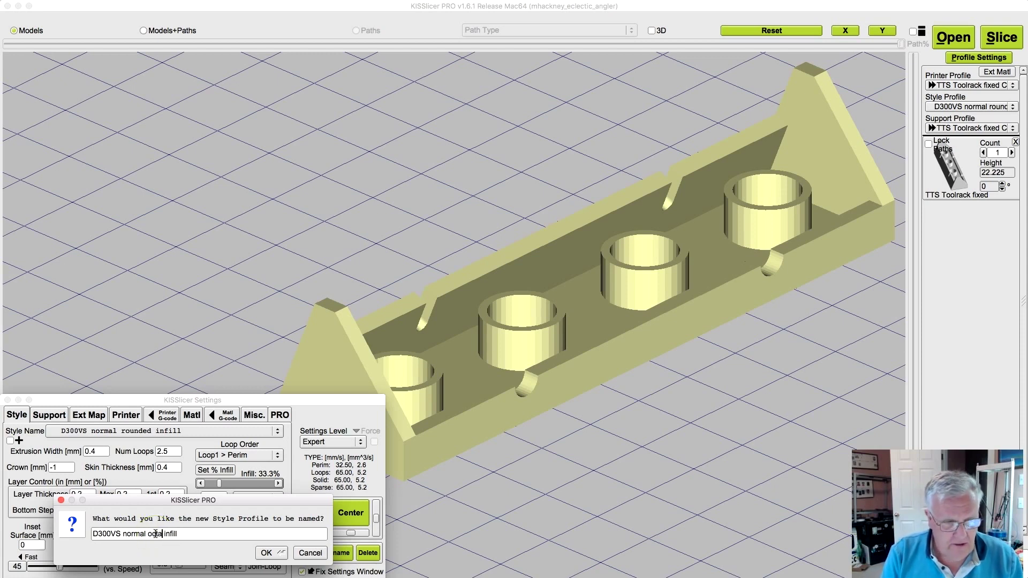
type("gonal")
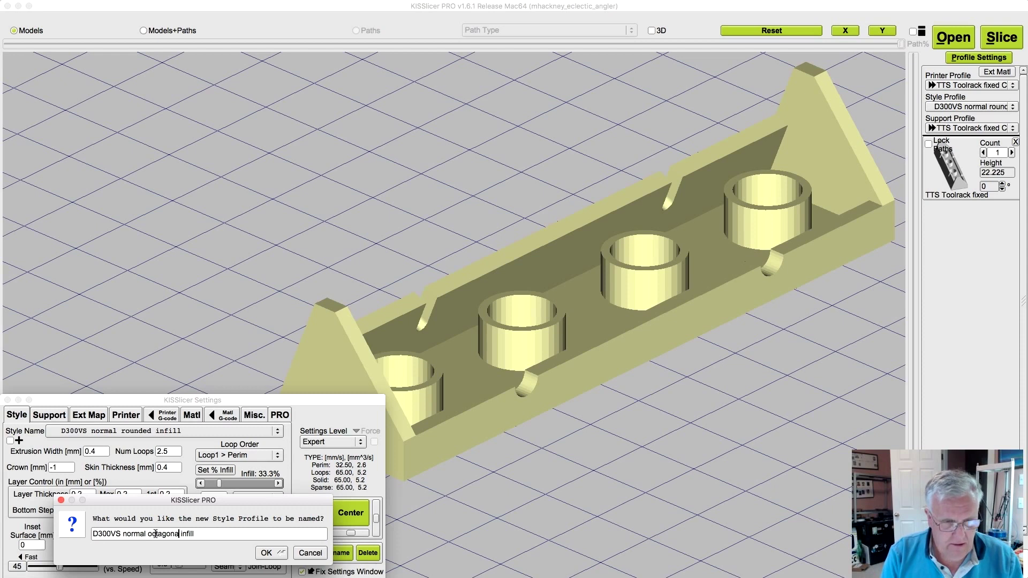
left_click(270, 553)
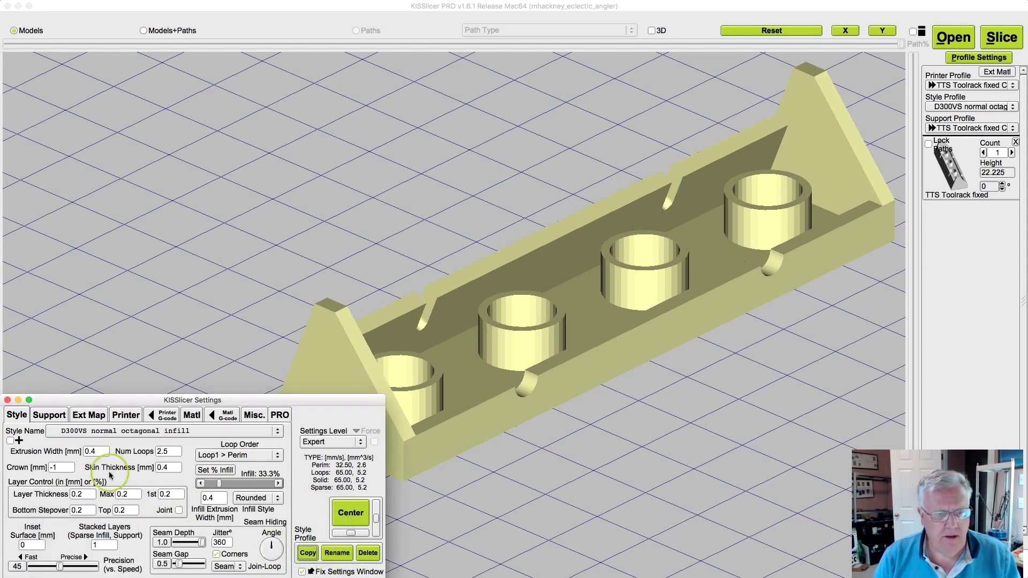
- Set the copied style's infill style to Octagonal and its number of loops to 3.5
left_click(180, 498)
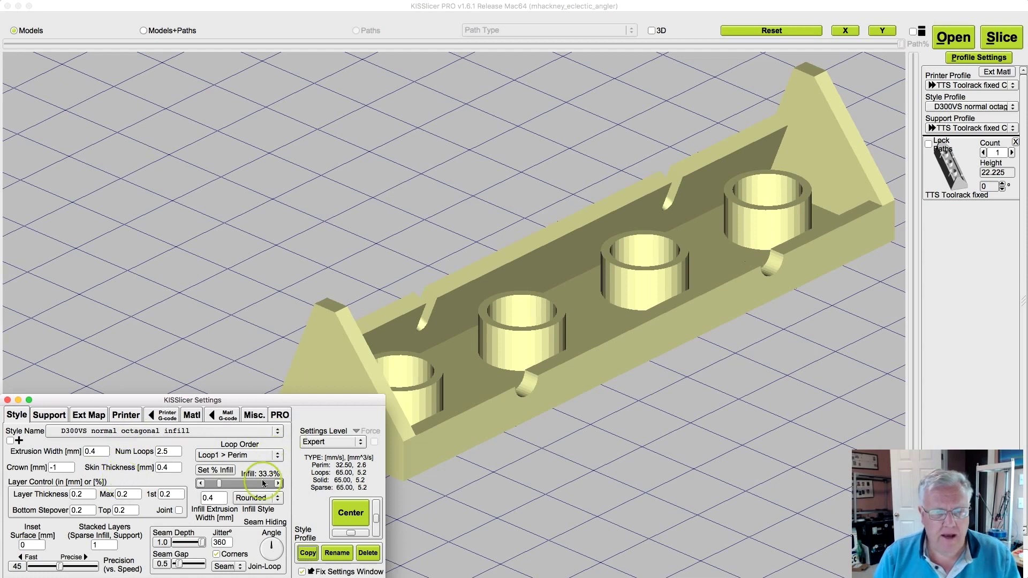
left_click(277, 499)
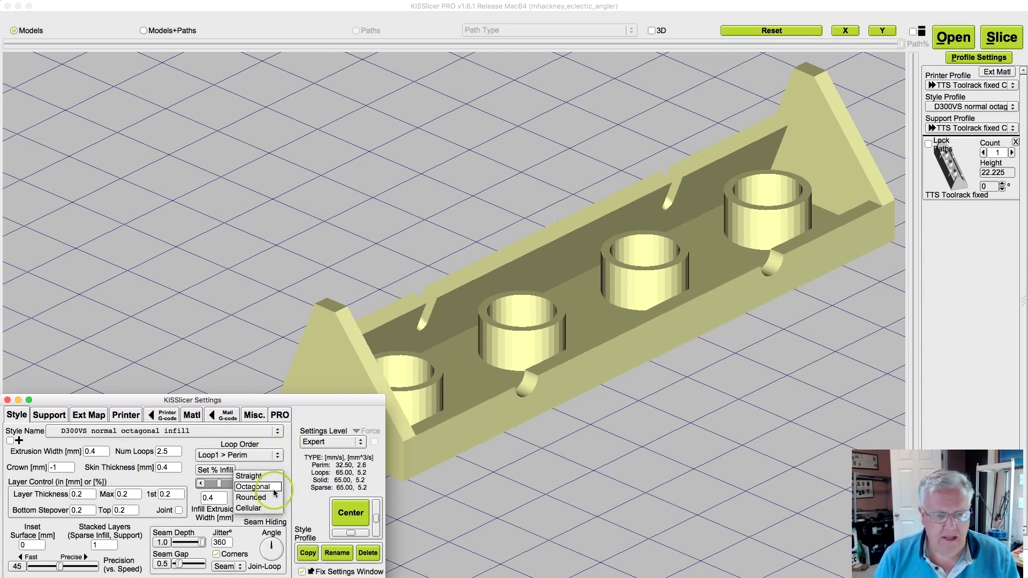
left_click(251, 489)
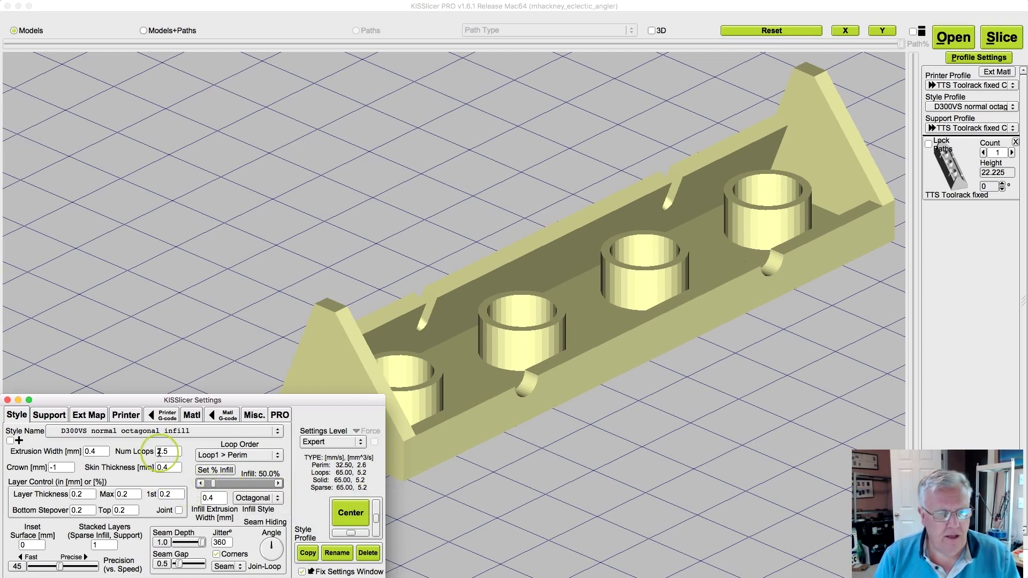
key("Delete")
type("3")
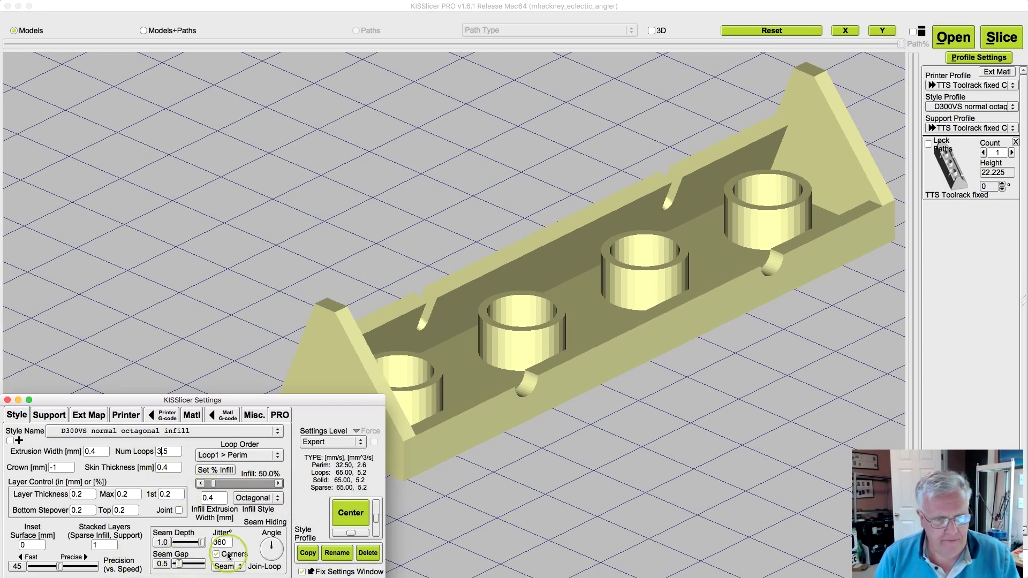
- Turn the seam-hiding angle to the opposite direction and set the precision versus speed value to 18
left_click(273, 545)
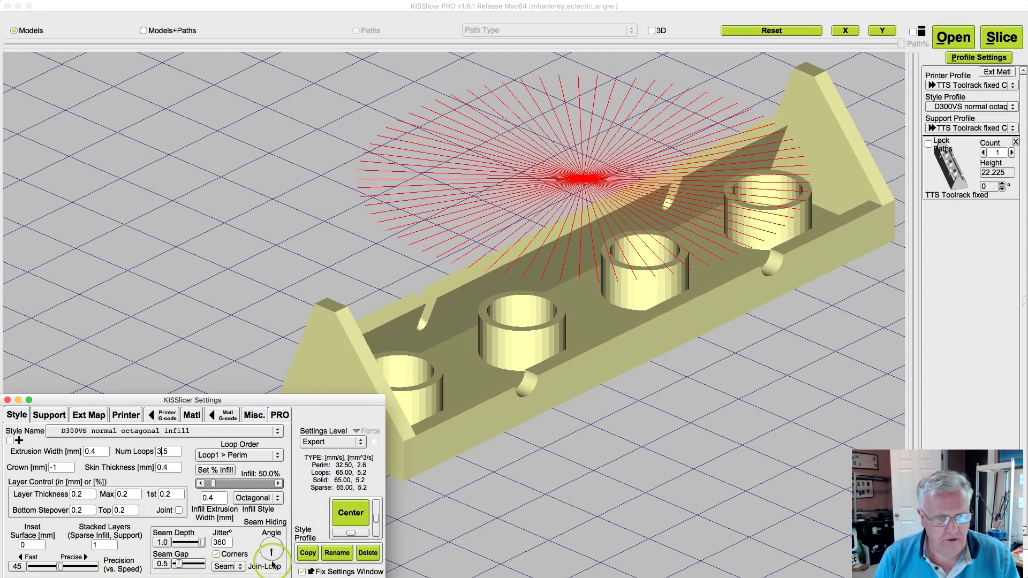
left_click_drag(60, 567, 43, 568)
left_click(309, 501)
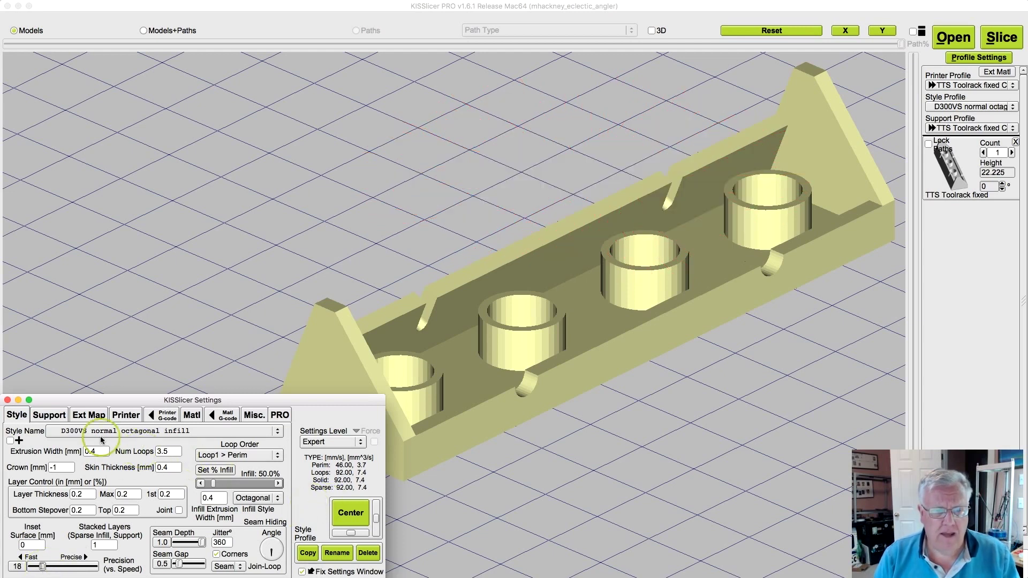
left_click(137, 441)
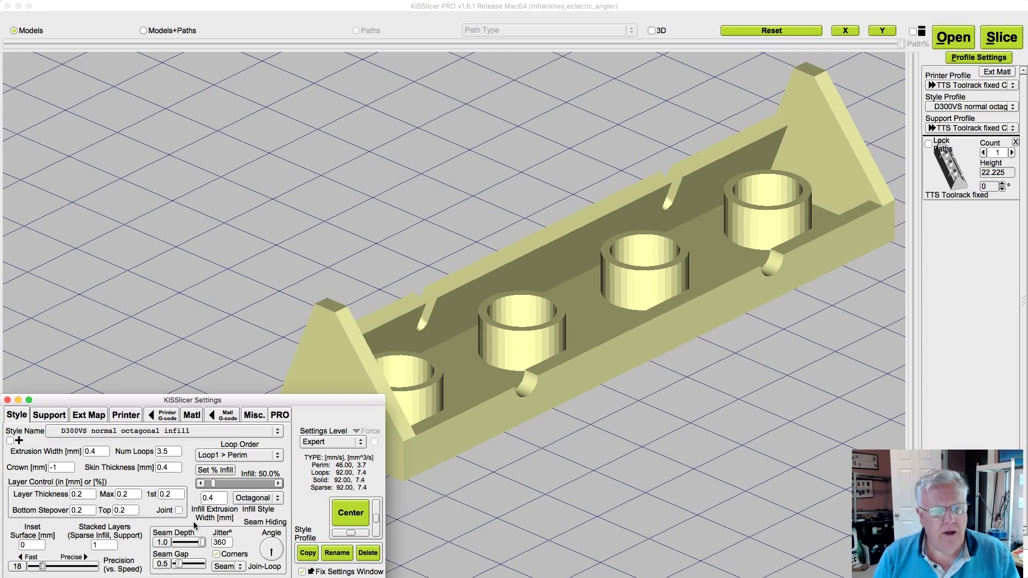
- Rename the copied style profile as "normal octagonal infill"
left_click(342, 555)
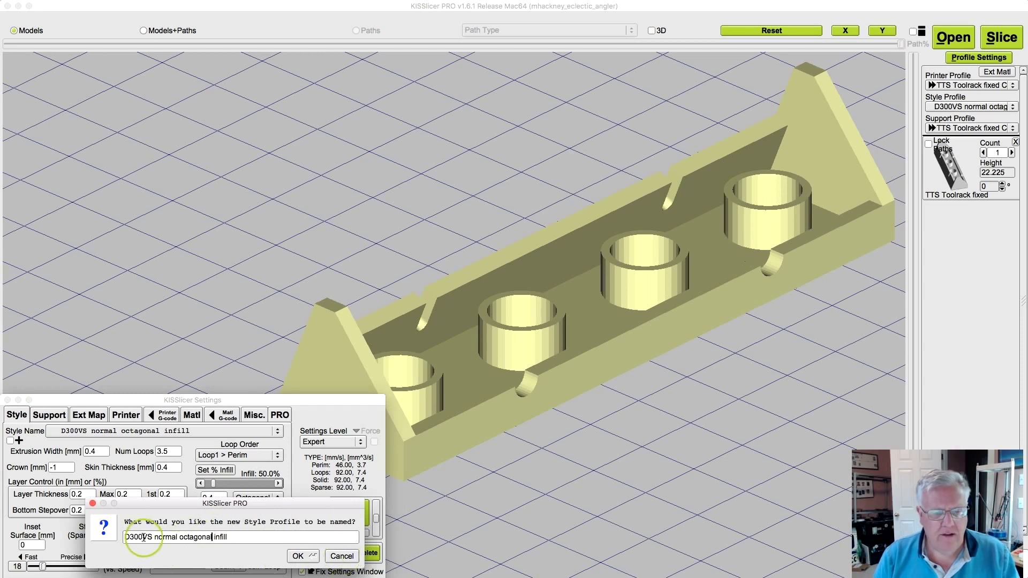
left_click_drag(154, 537, 123, 537)
key("BackSpace")
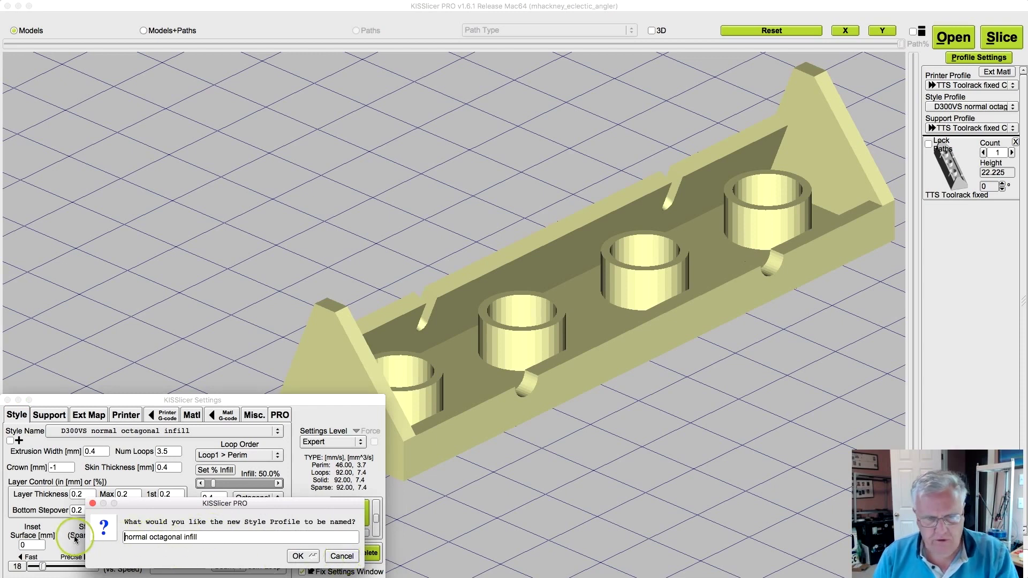
left_click(303, 560)
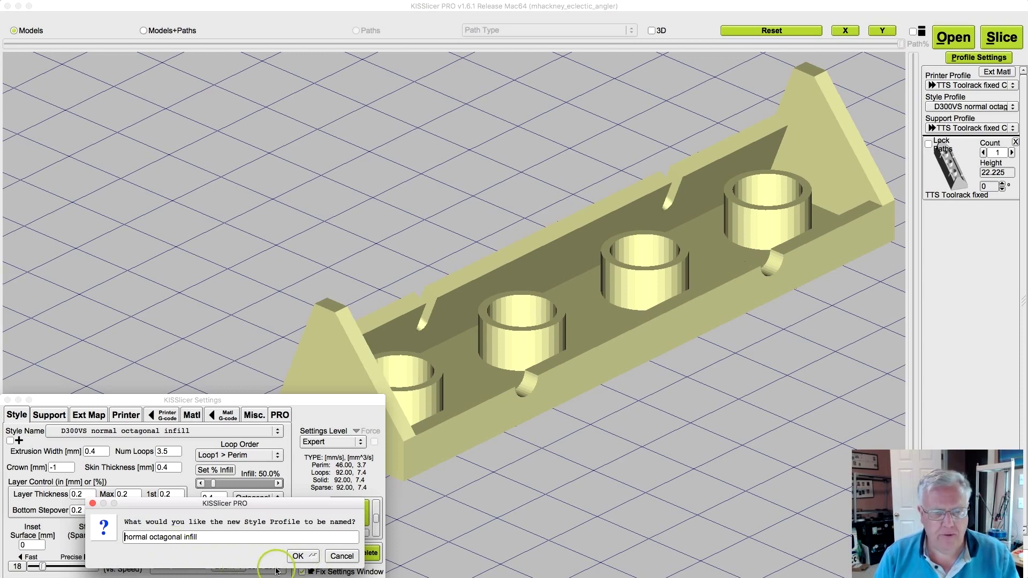
left_click(304, 560)
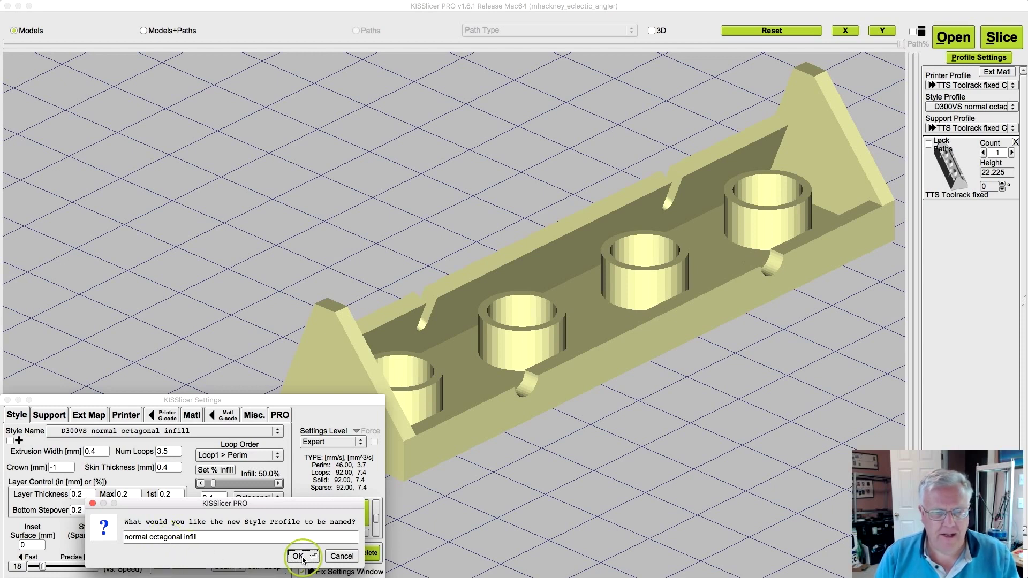